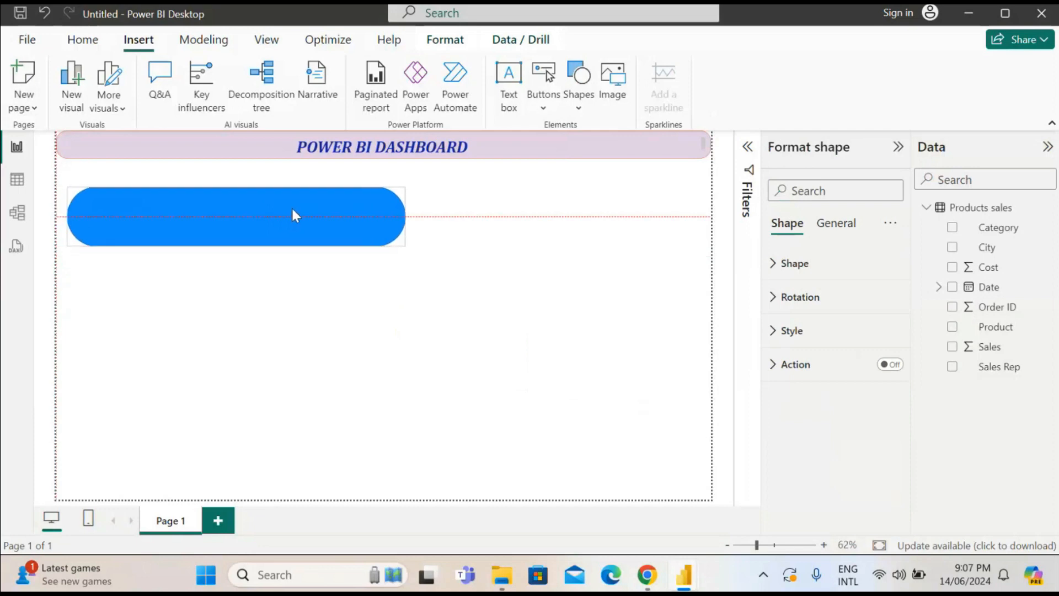
Narrow the blue pill shape slightly and reposition it below the POWER BI DASHBOARD title
left_click_drag(70, 214, 94, 217)
left_click_drag(236, 218, 282, 238)
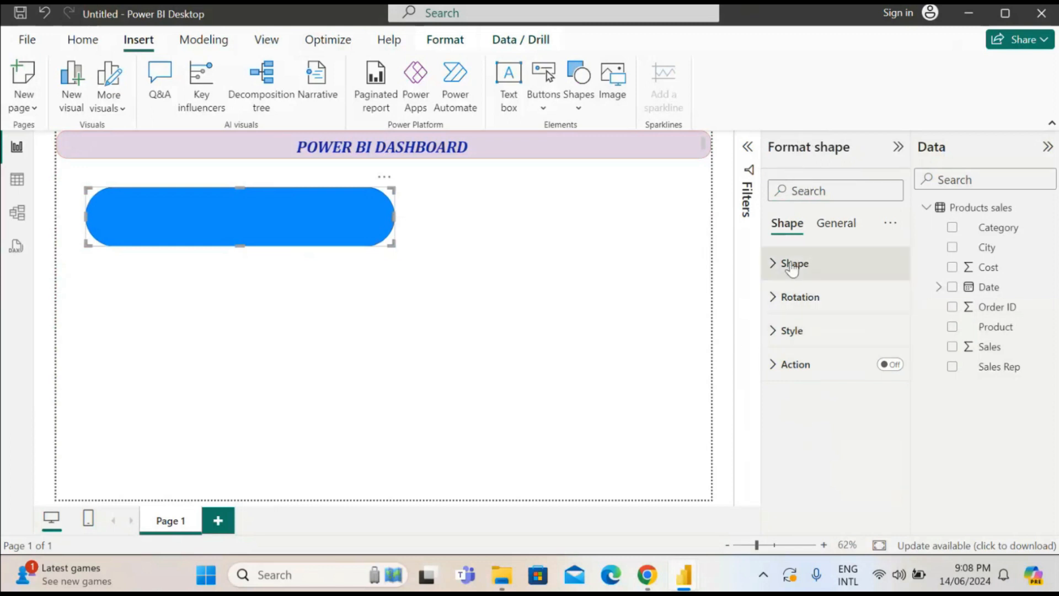
left_click(449, 396)
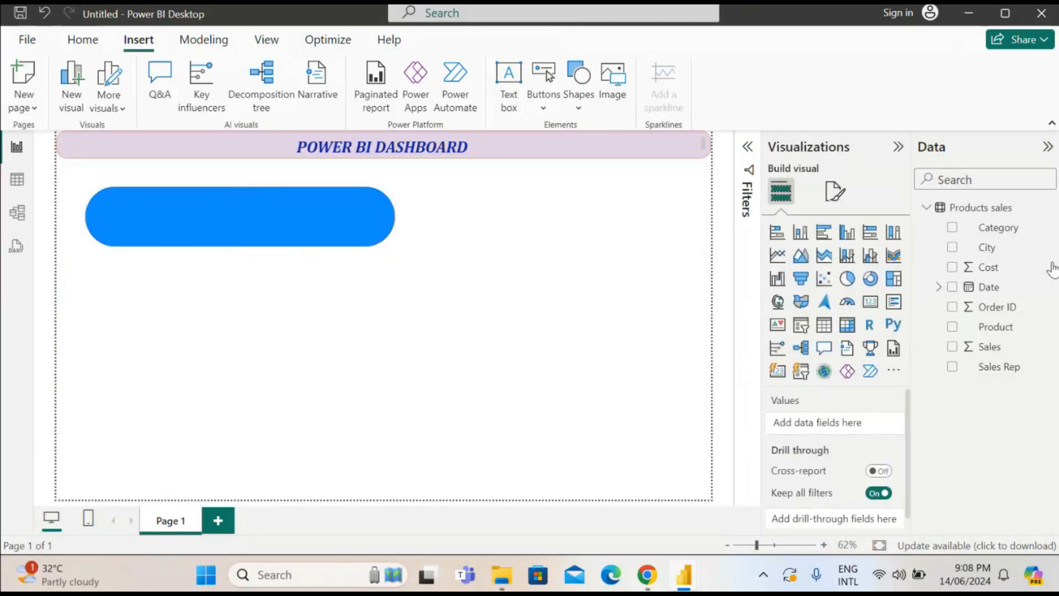
Try the Rectangle, Pentagon and Oval shape types on the blue pill below the title
left_click(182, 234)
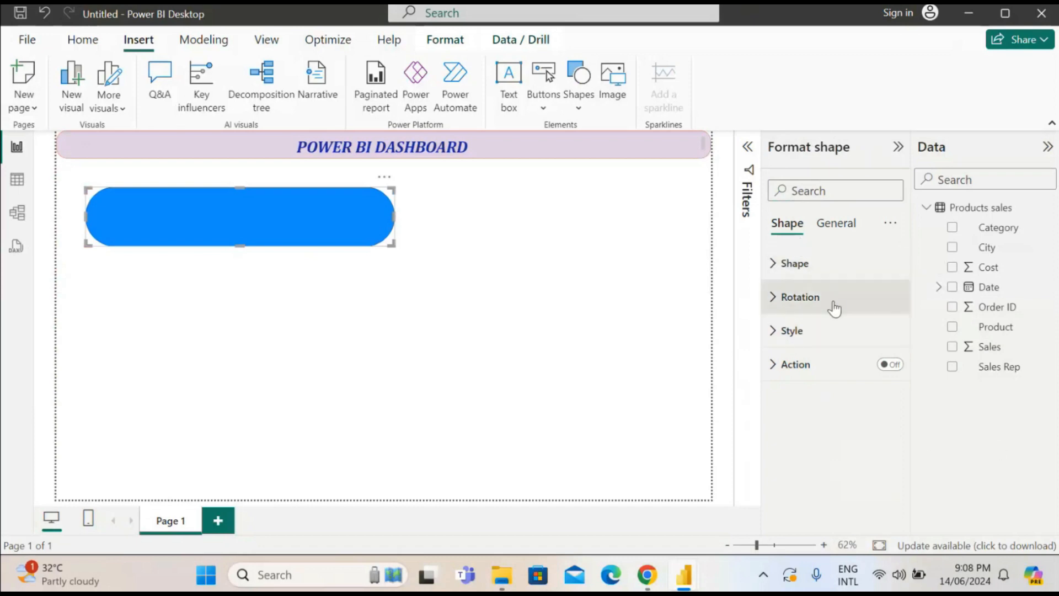
left_click(777, 270)
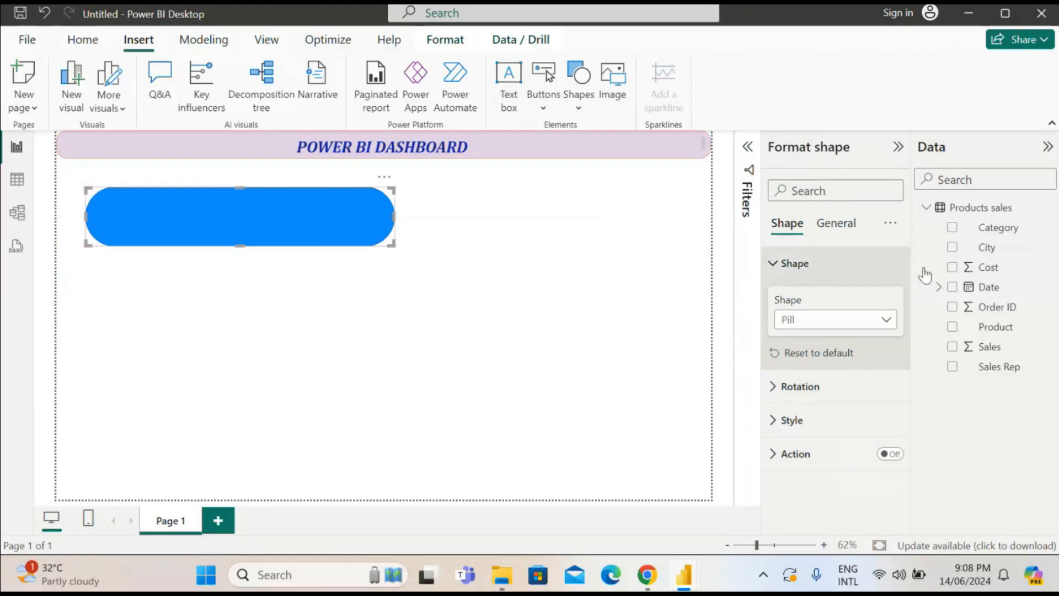
left_click(886, 321)
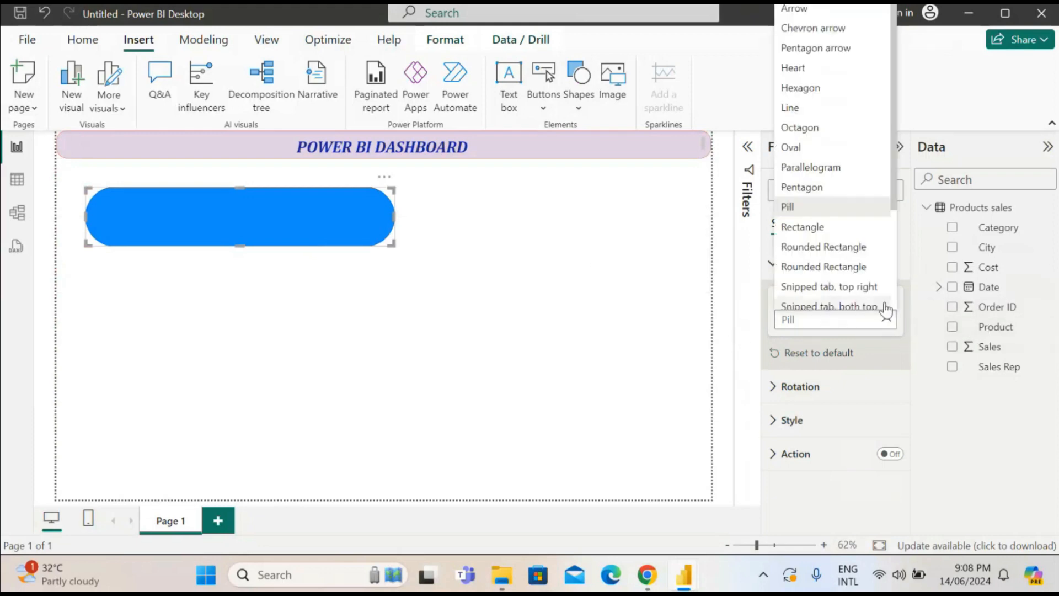
left_click(816, 228)
left_click(831, 325)
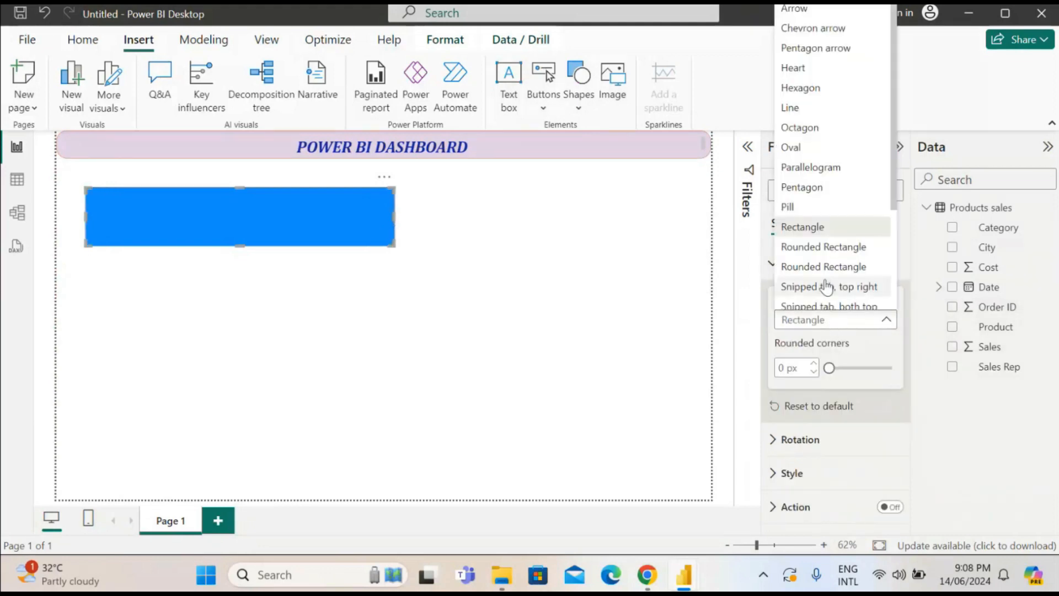
left_click(822, 190)
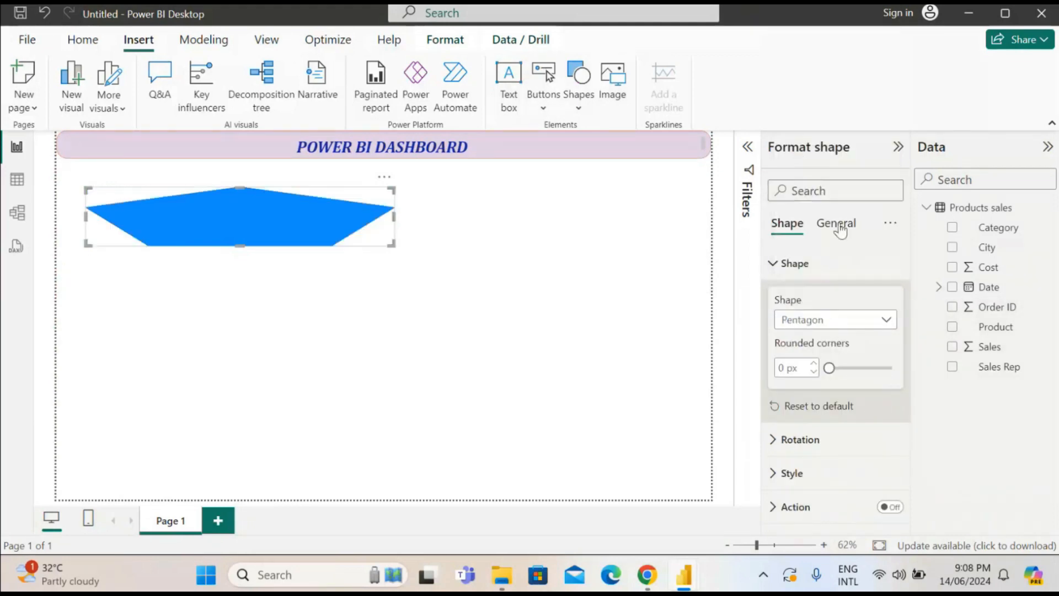
left_click(862, 318)
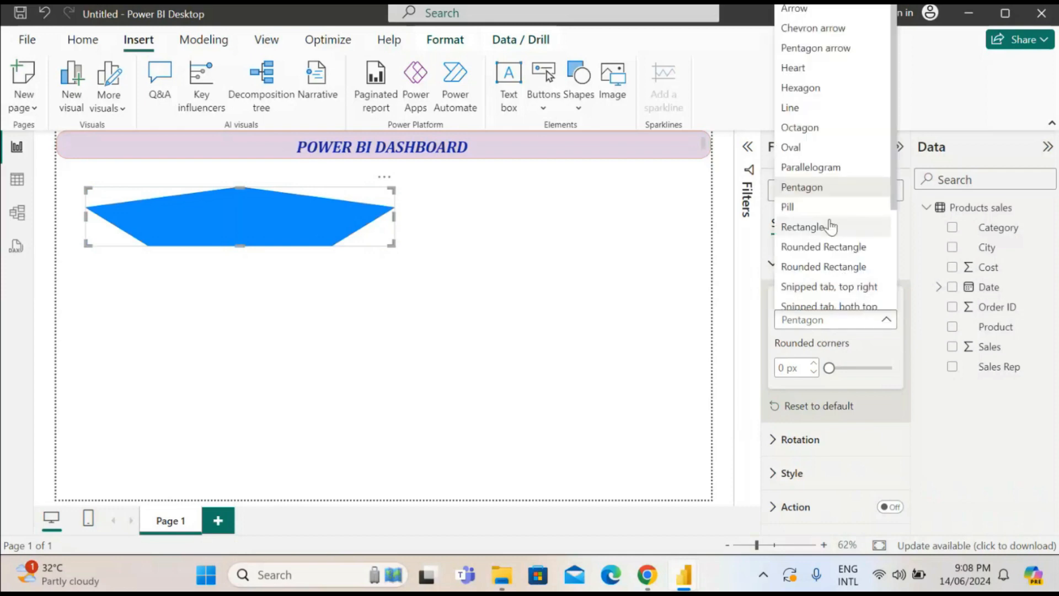
left_click(810, 148)
Try the Speech Bubble, Snipped tab, both top, Rounded Rectangle and Right Triangle types on the blue shape
left_click(886, 320)
scroll(838, 187, "down", 3)
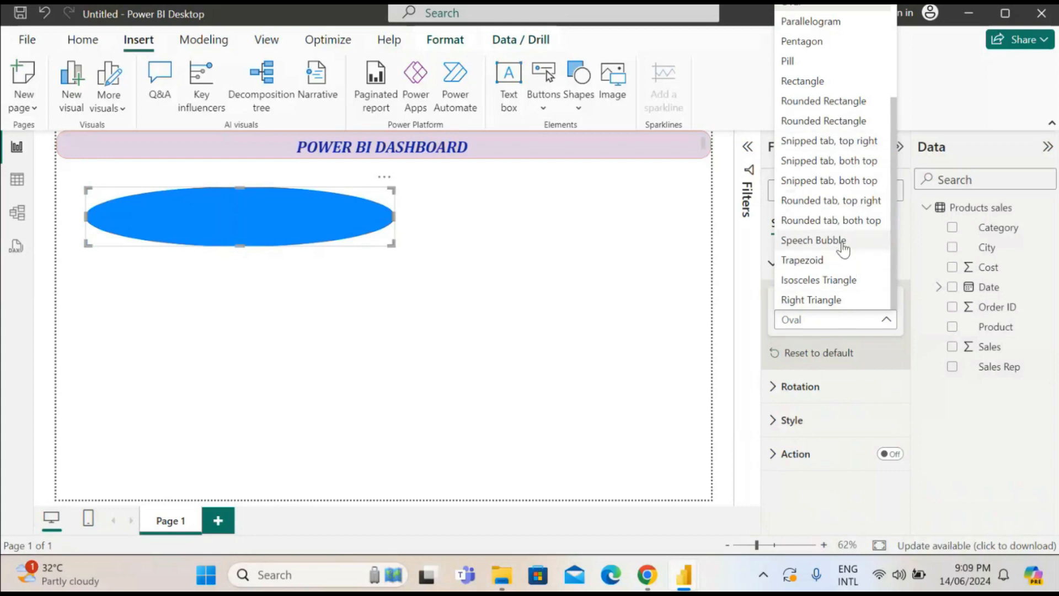
left_click(813, 240)
left_click(886, 320)
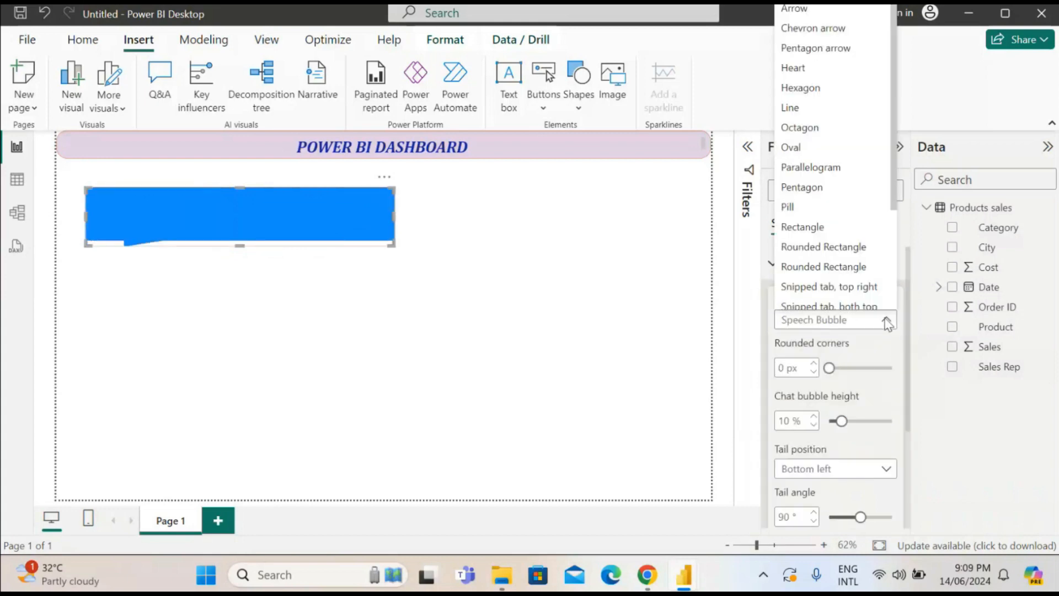
scroll(847, 182, "down", 3)
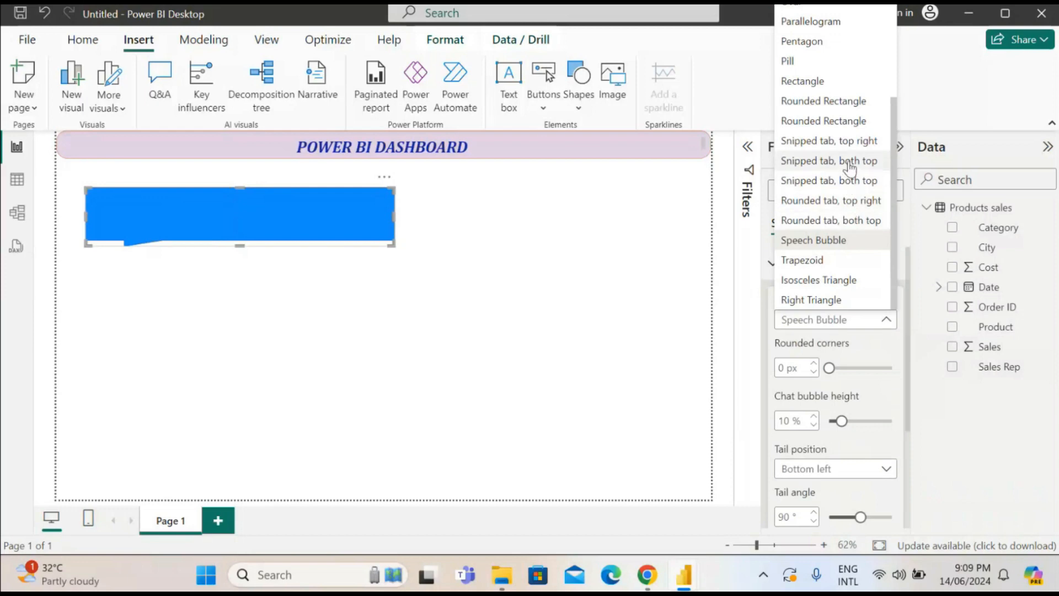
left_click(850, 161)
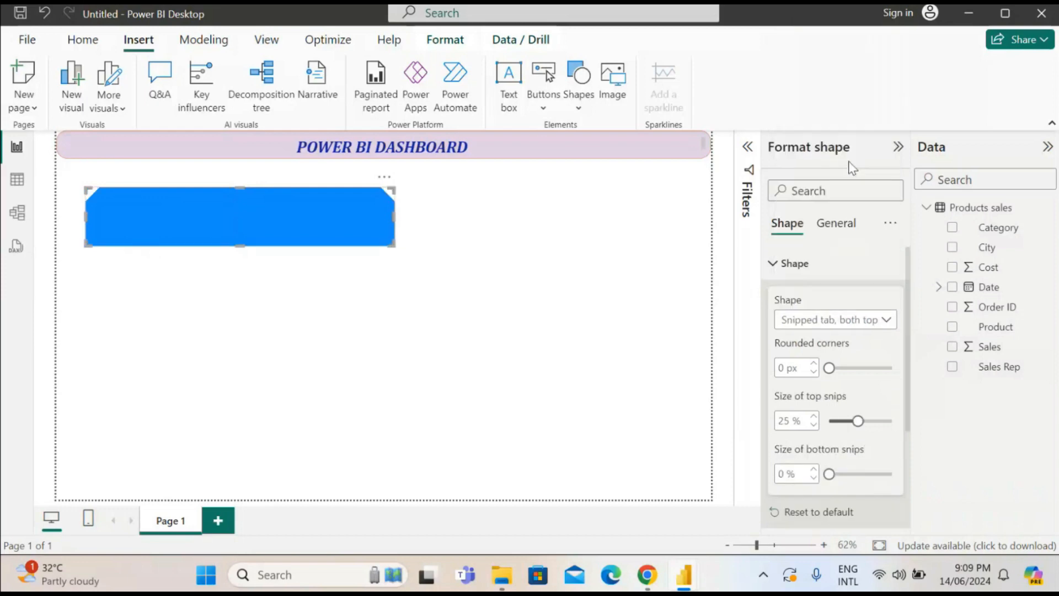
left_click(885, 320)
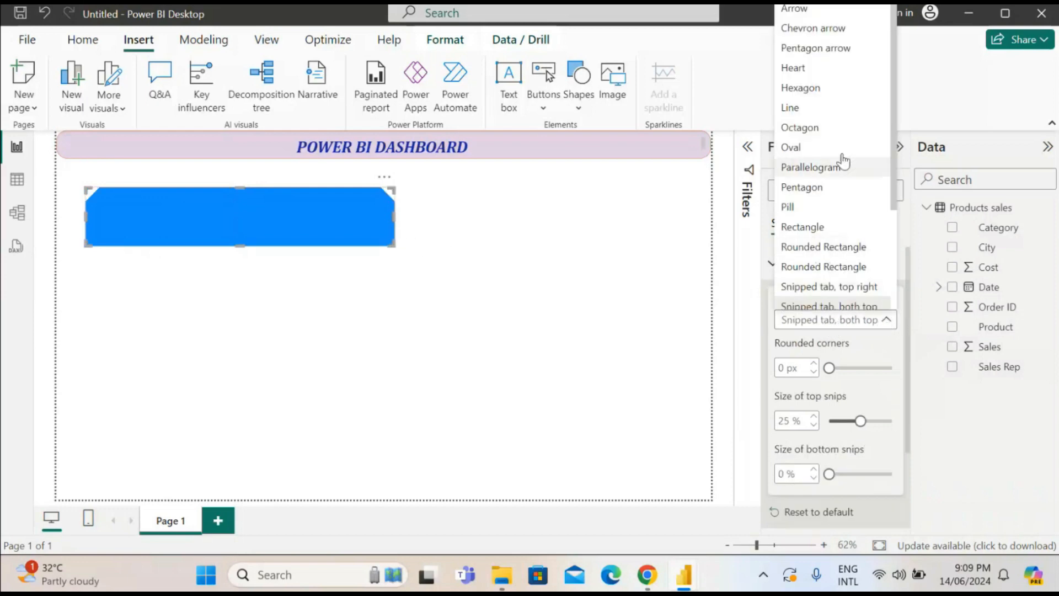
left_click(832, 248)
left_click(889, 321)
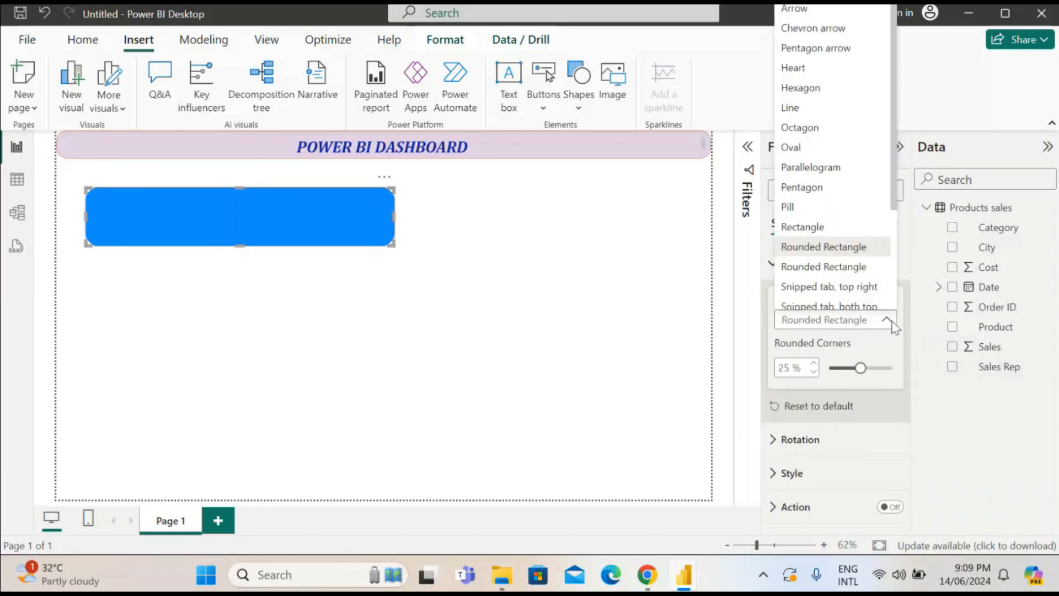
scroll(839, 166, "down", 3)
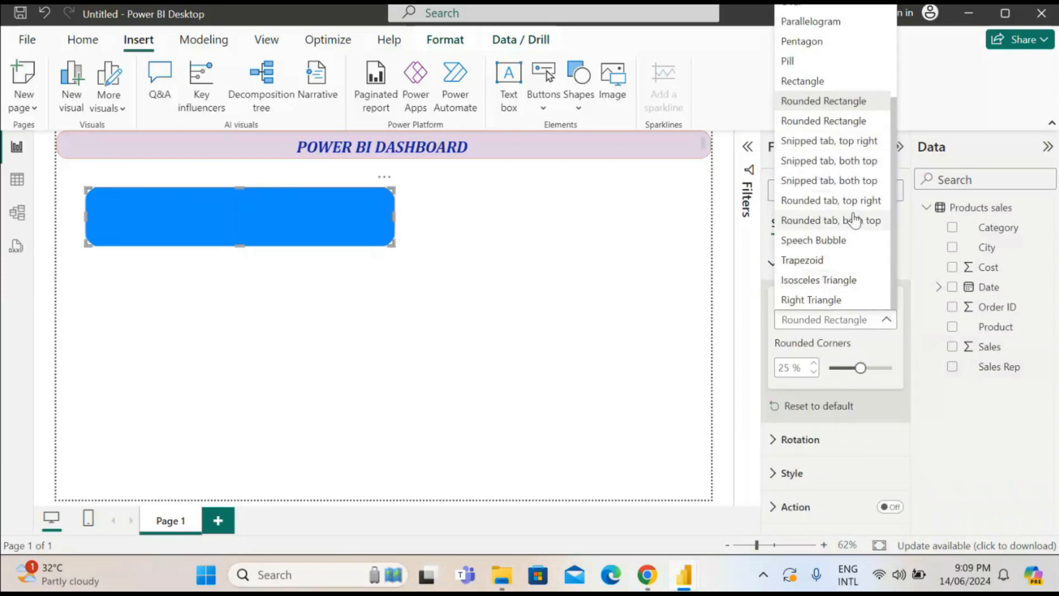
left_click(824, 301)
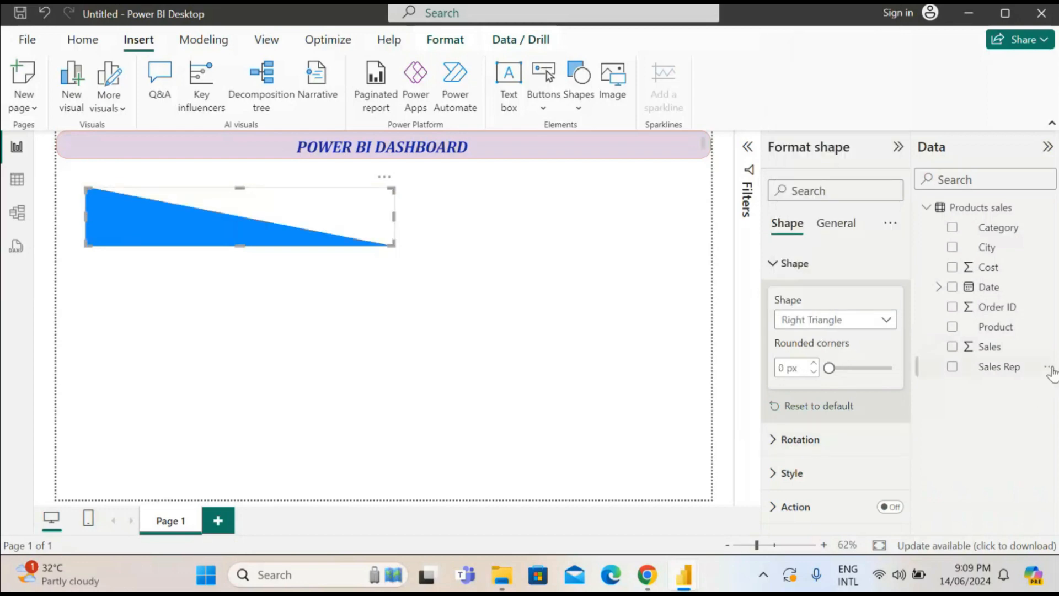
Compare the shapes available for insertion with the types offered in the selected shape's formatting options
left_click(886, 321)
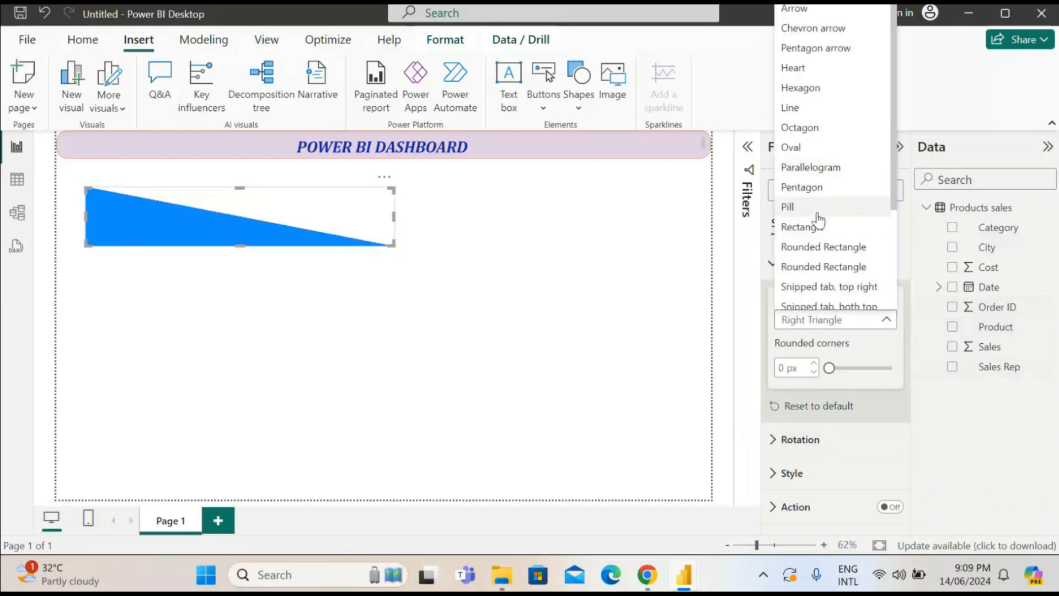
left_click(578, 102)
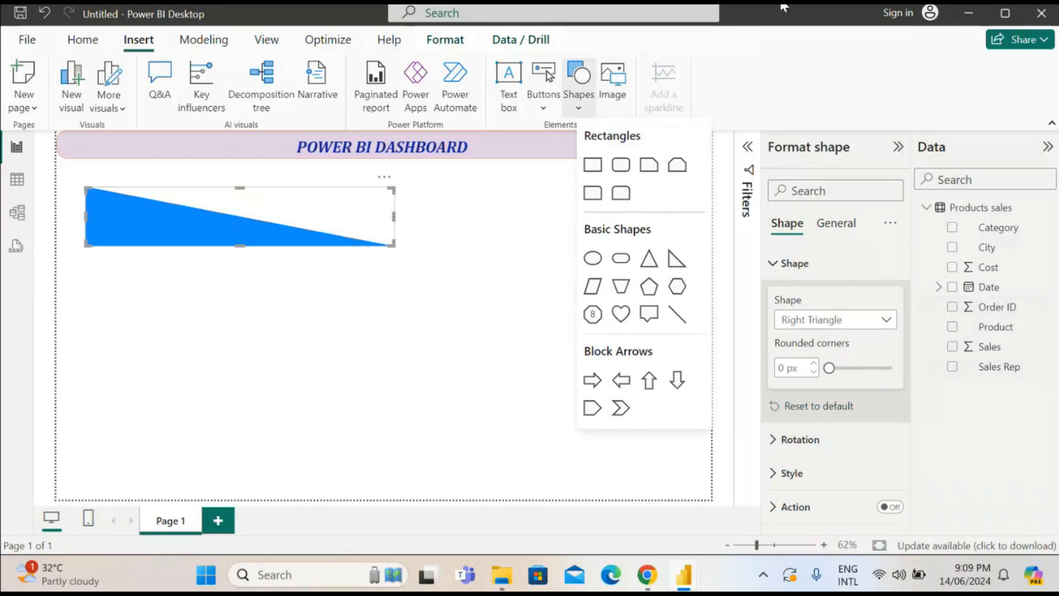
left_click(852, 319)
scroll(839, 105, "down", 3)
scroll(833, 127, "up", 3)
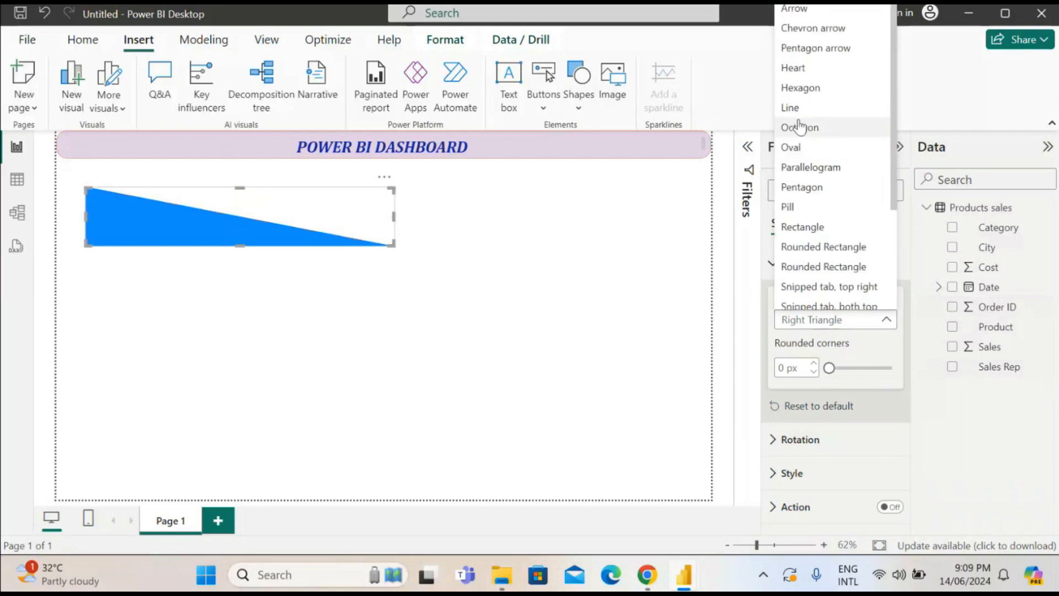
scroll(824, 210, "down", 3)
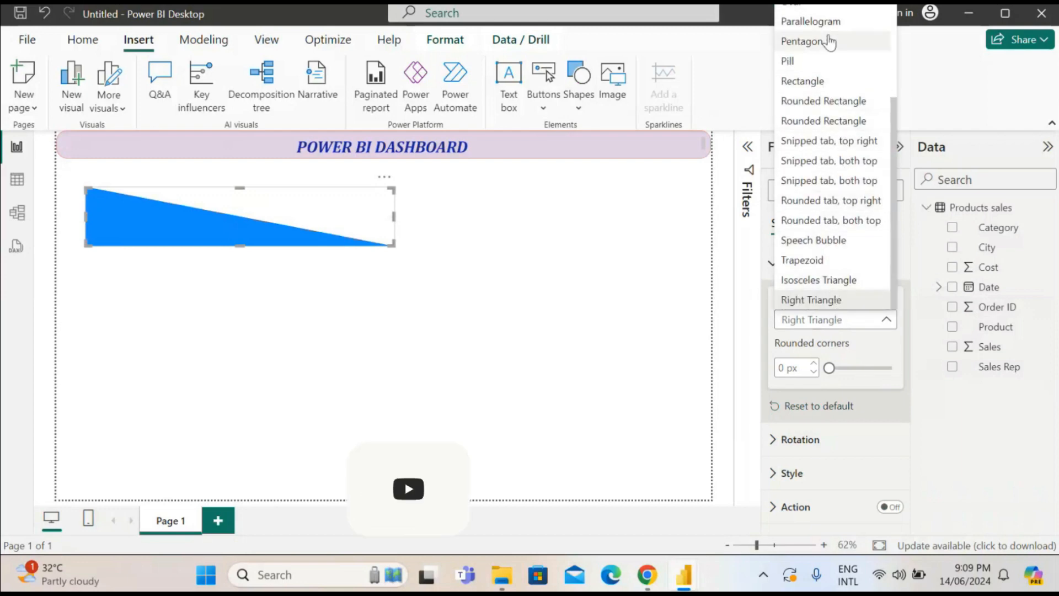
left_click(640, 285)
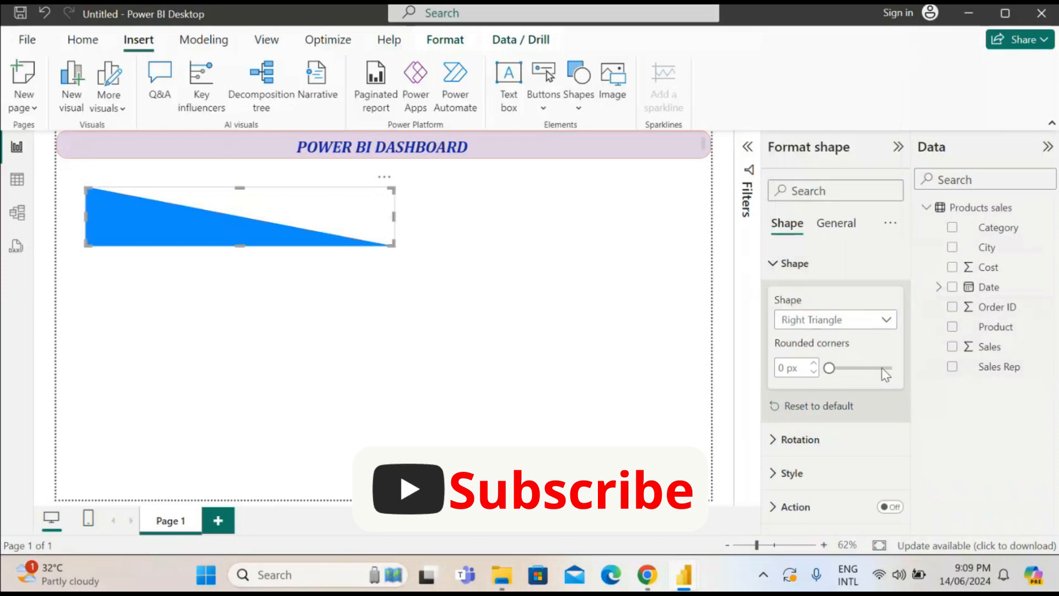
Set the selected shape's type to Pill and collapse its shape type settings
left_click(883, 319)
left_click(789, 208)
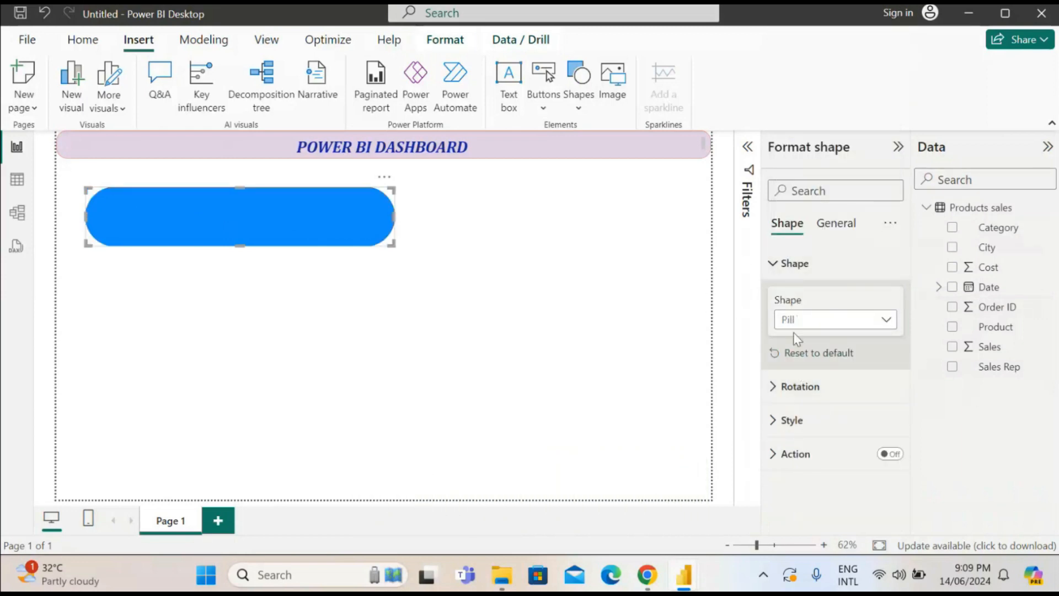
left_click(775, 266)
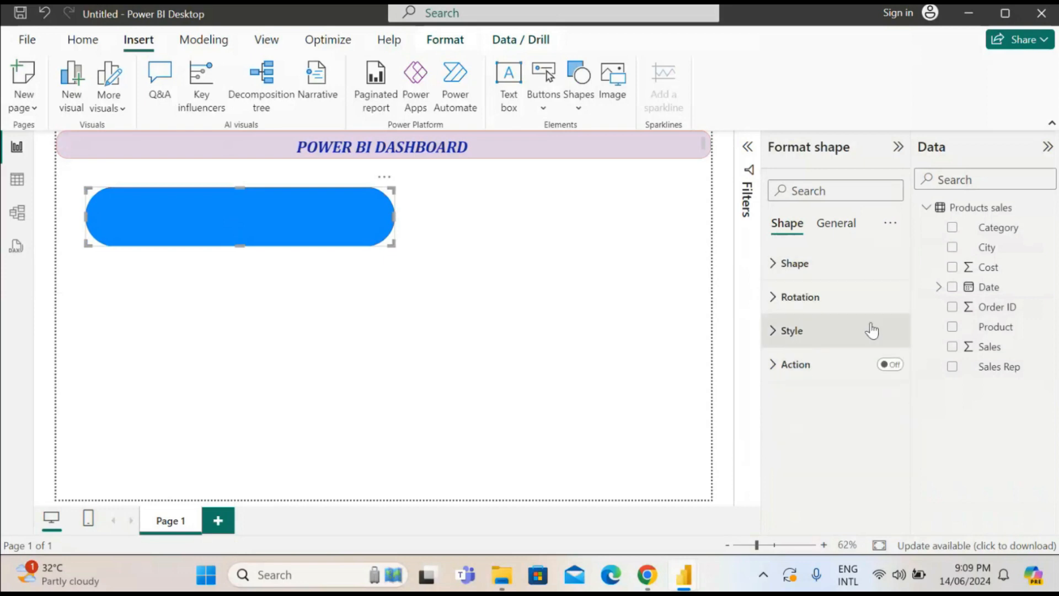
Try rotating the pill with All at 251°, Shape at 309° and Text at 265°
left_click(777, 299)
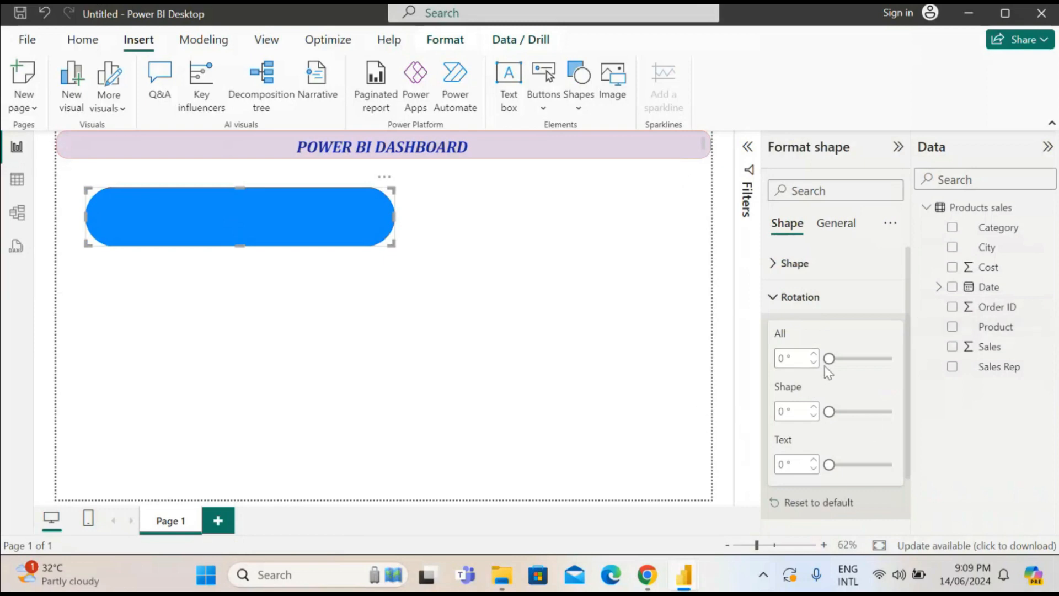
left_click_drag(829, 411, 859, 412)
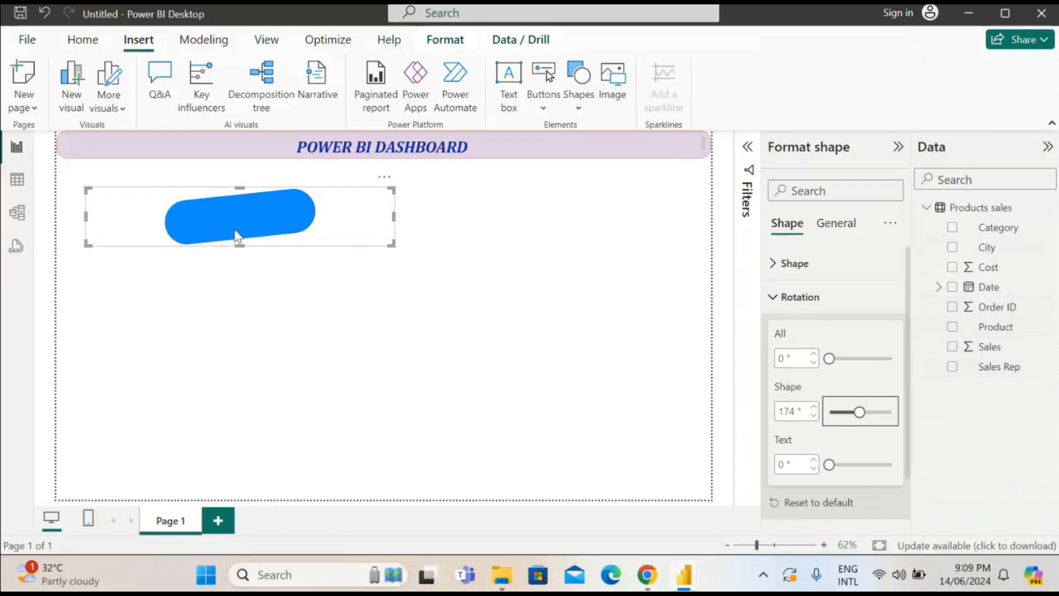
left_click_drag(828, 463, 851, 464)
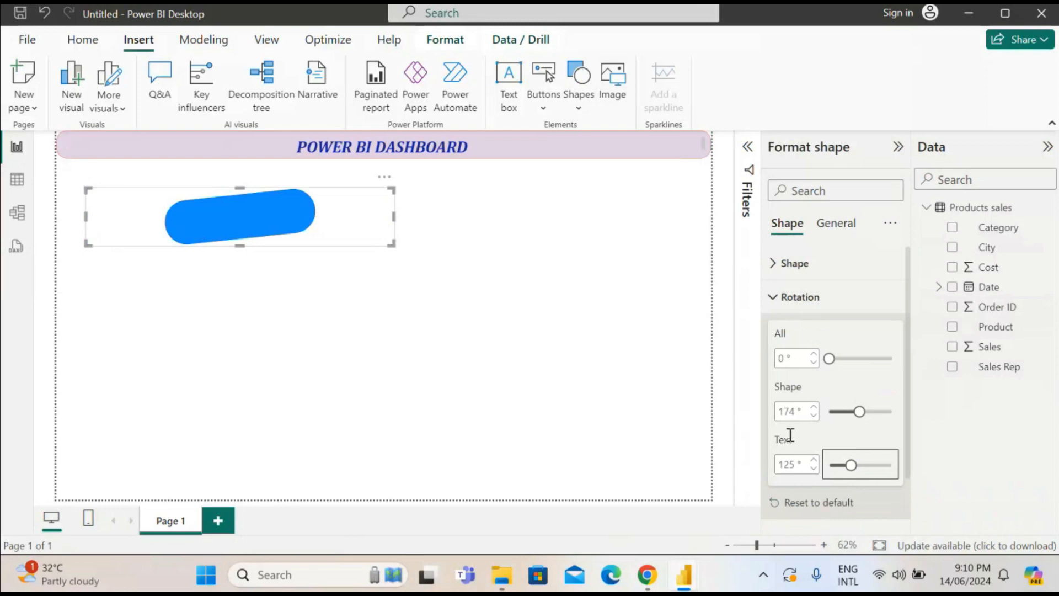
left_click_drag(826, 357, 872, 358)
left_click_drag(859, 412, 882, 412)
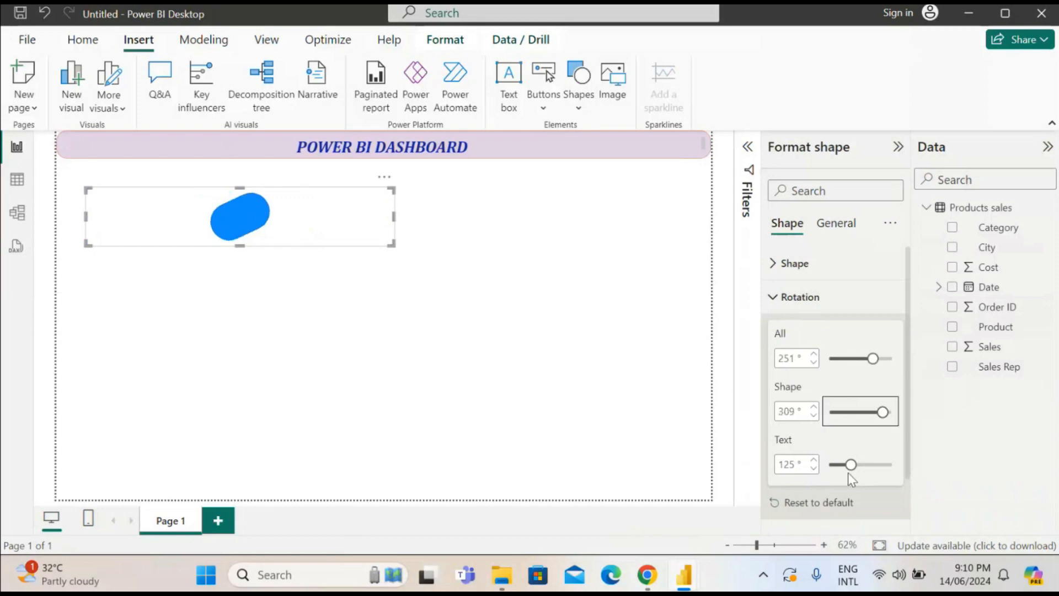
left_click_drag(851, 466, 875, 465)
scroll(874, 465, "down", 1)
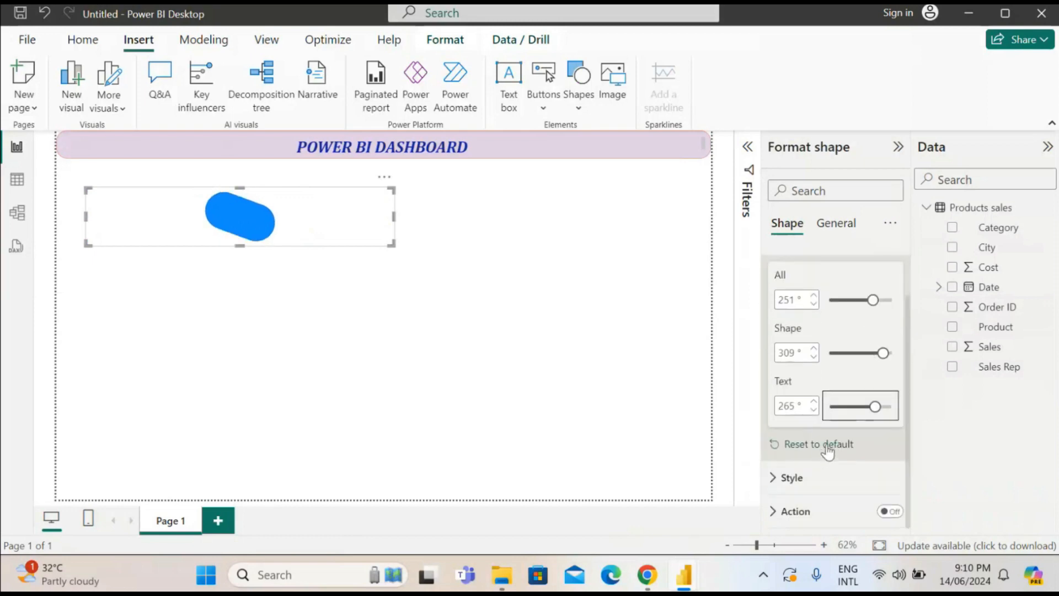
Reset the pill's rotation settings to default and collapse them
left_click(827, 448)
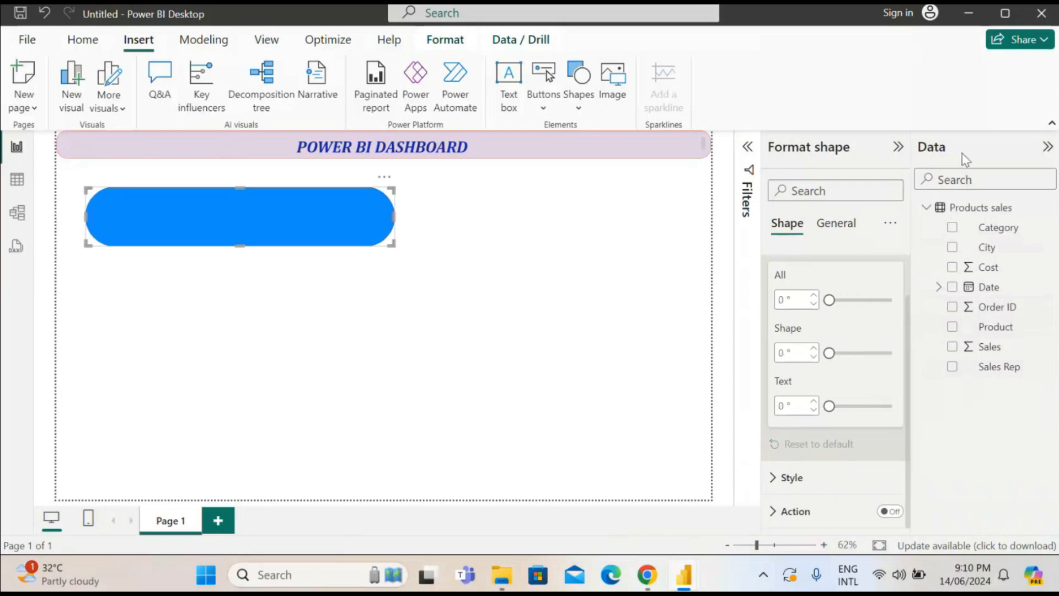
scroll(901, 380, "up", 1)
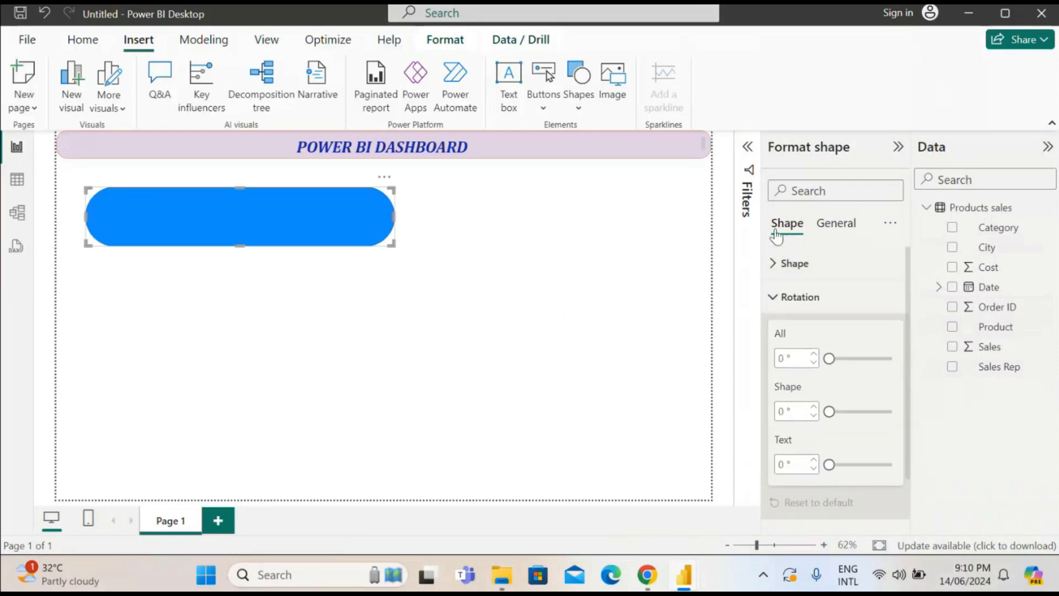
left_click(773, 297)
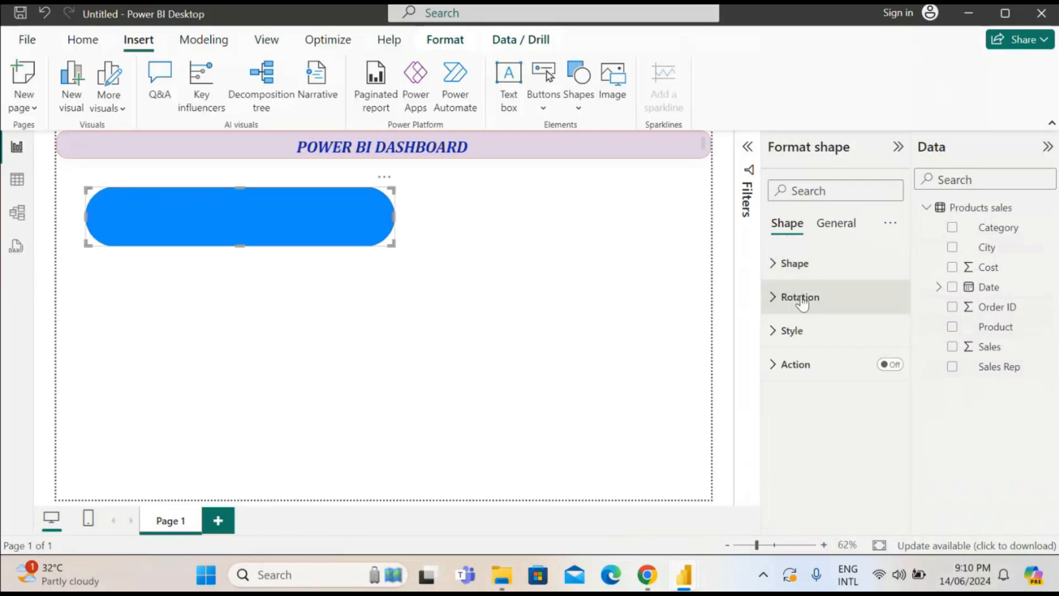
Change the pill shape's fill color to light pink in its style settings
left_click(774, 331)
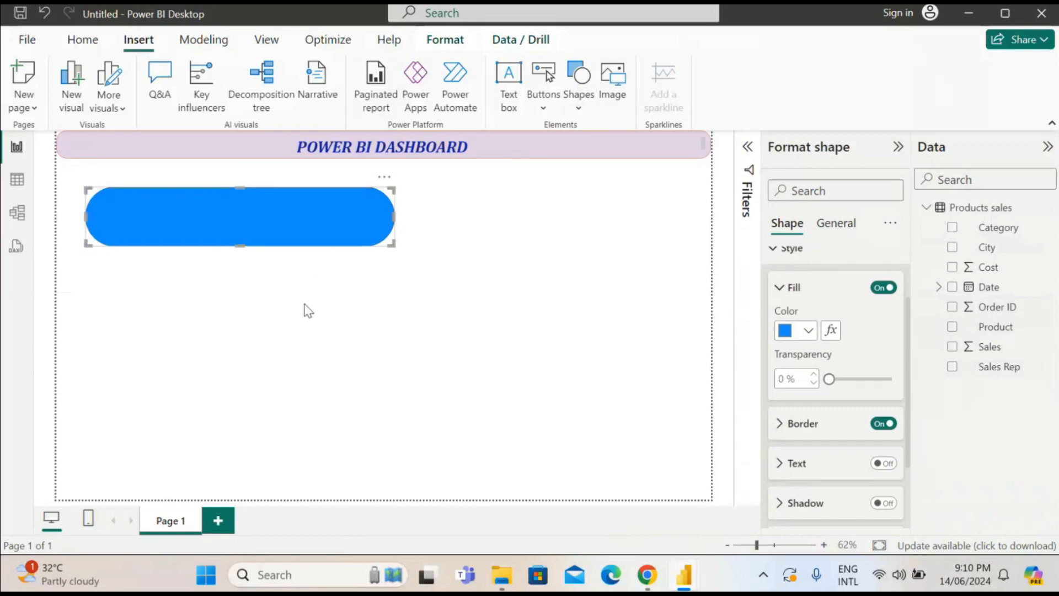
left_click(809, 332)
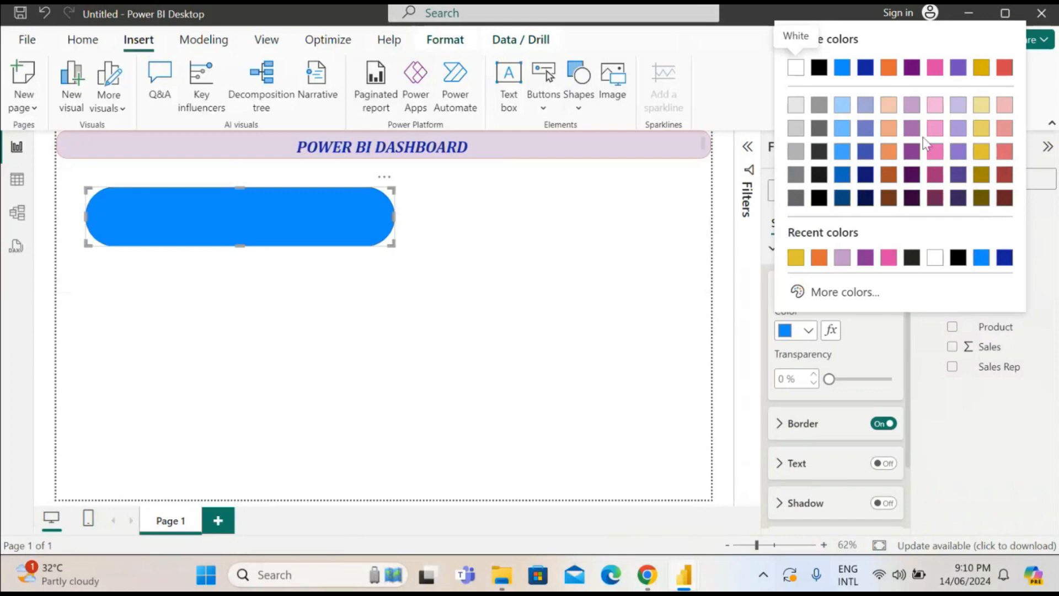
left_click(941, 132)
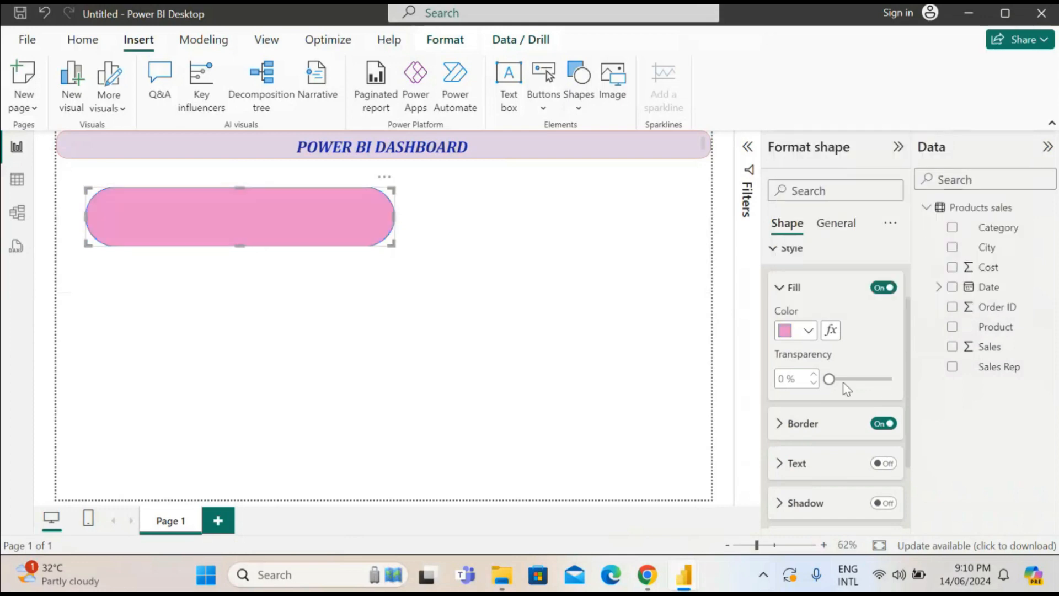
Change the pill's fill color to light periwinkle blue (#a0a7d8) and set the fill transparency to 37%
left_click(808, 336)
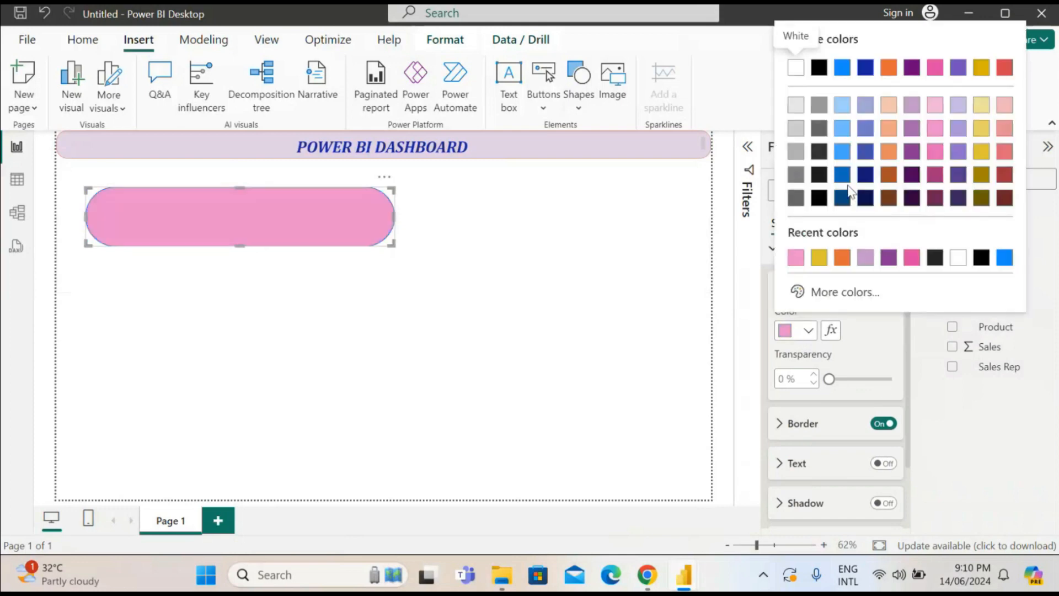
left_click(861, 110)
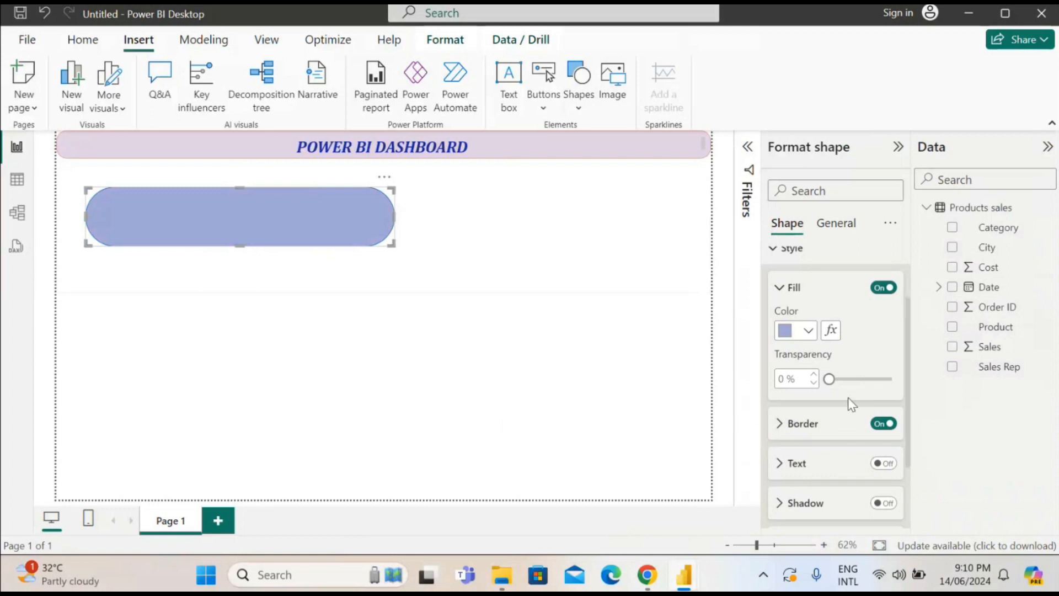
left_click_drag(831, 381, 849, 385)
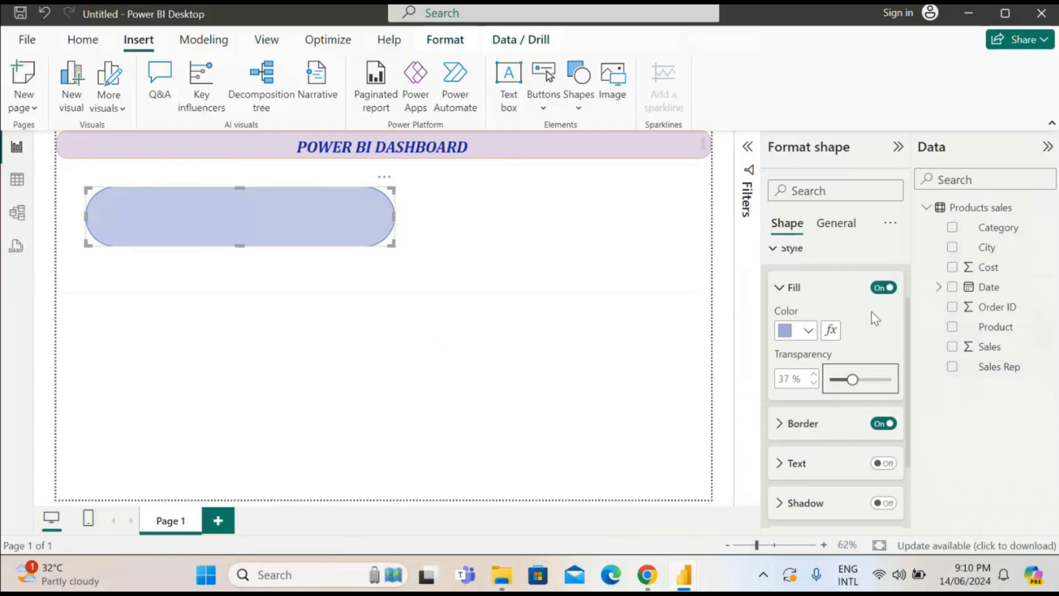
Expand the pill's border settings and change the border color to orange
scroll(864, 339, "down", 3)
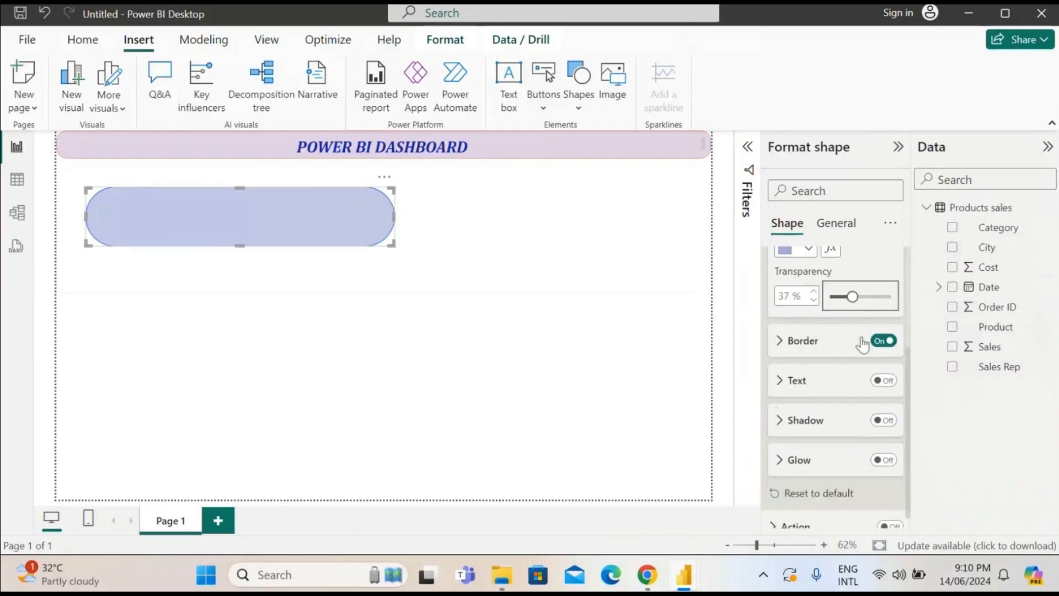
left_click(782, 343)
scroll(834, 315, "down", 2)
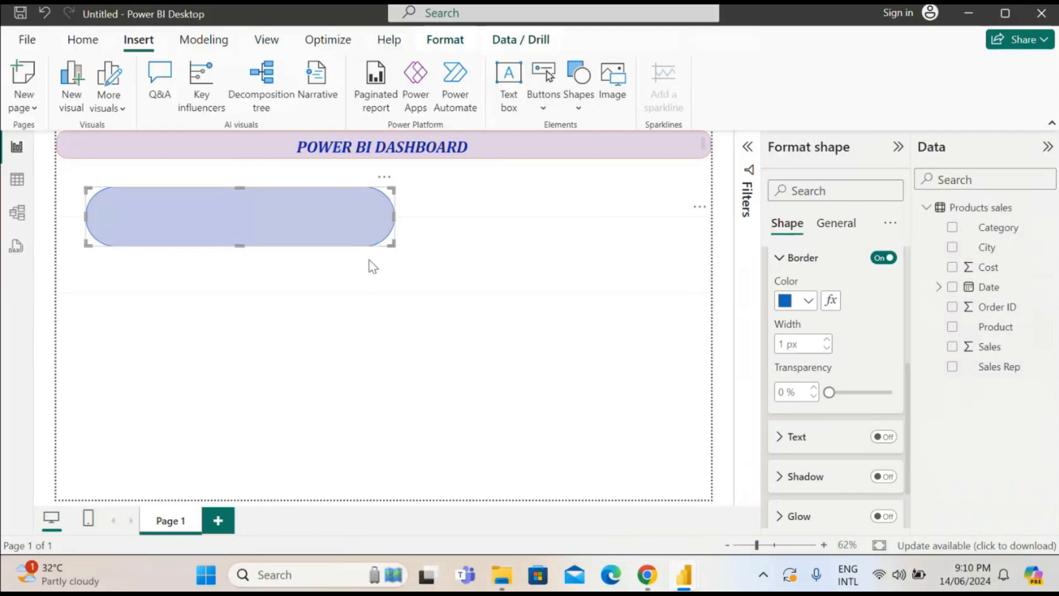
left_click(808, 301)
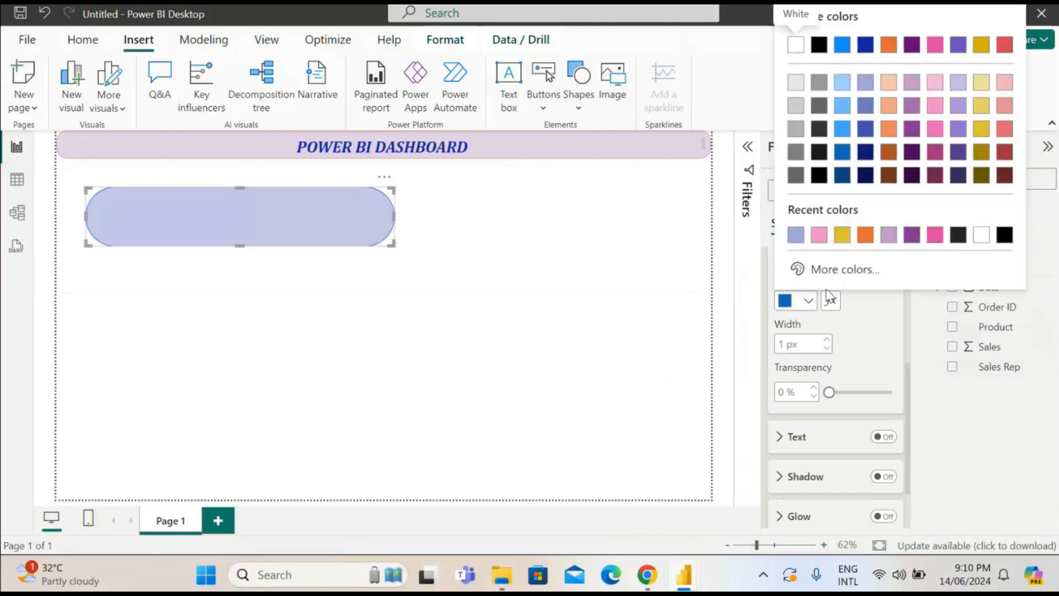
left_click(865, 237)
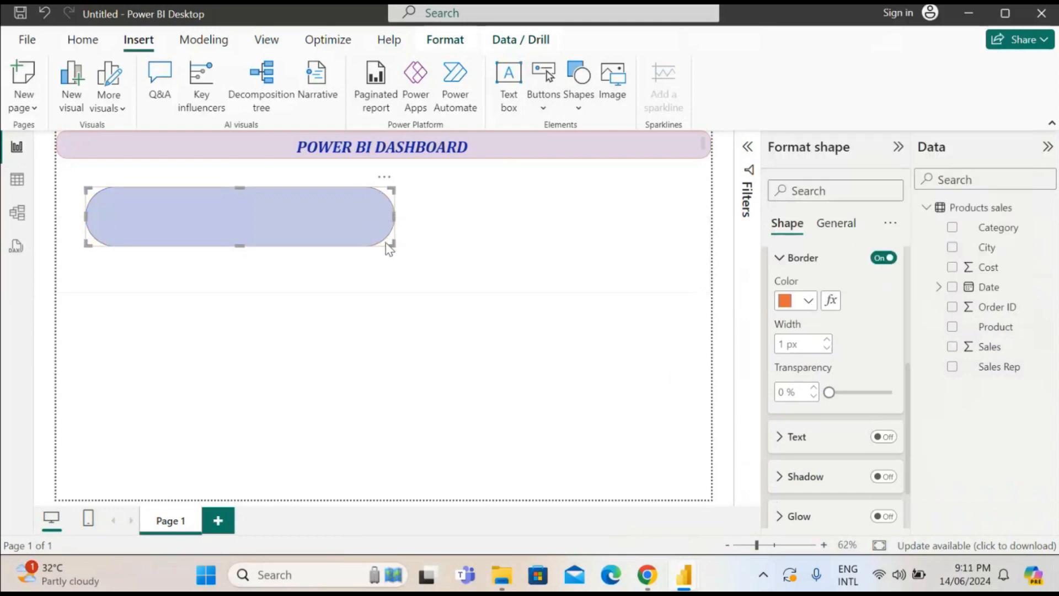
Set the pill's border width to 3 px and the border transparency to 32%
left_click(827, 341)
left_click(826, 340)
left_click(827, 341)
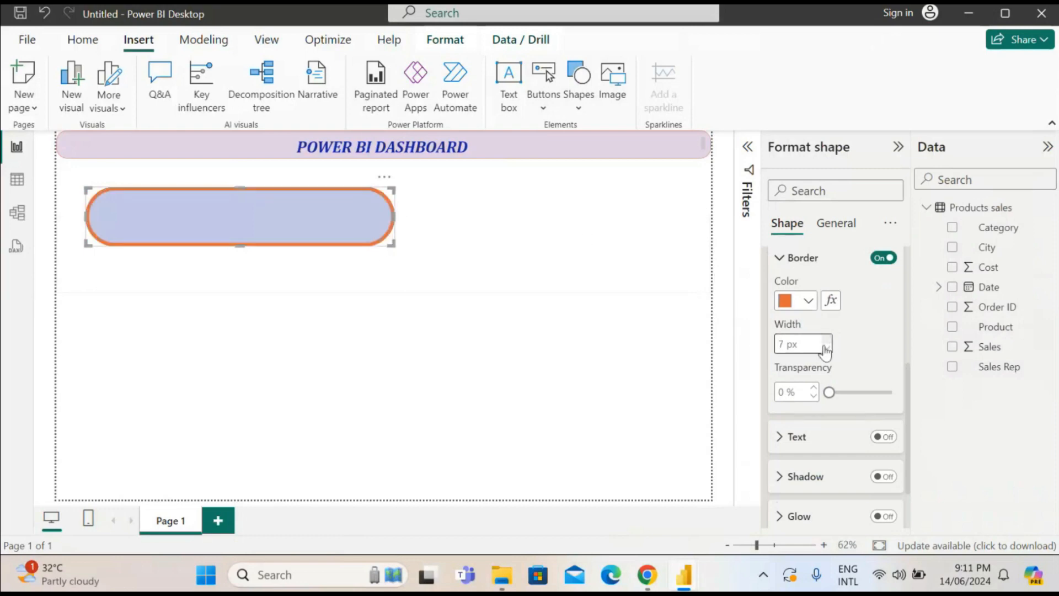
left_click(827, 348)
left_click(827, 348)
left_click(827, 348)
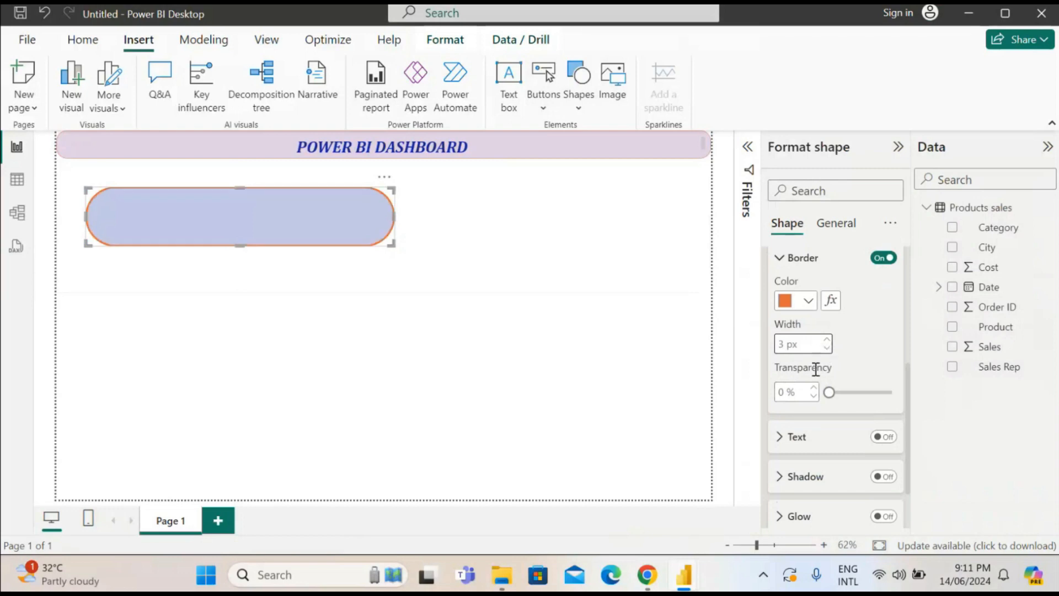
left_click_drag(828, 392, 844, 391)
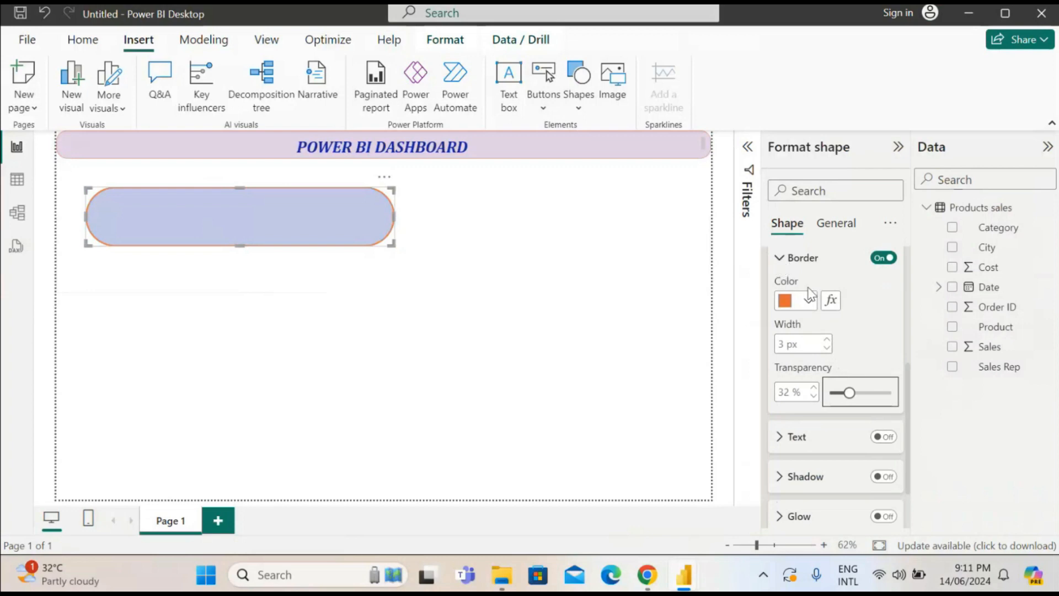
Turn on the pill's text and enter "City Wise Performance" as its label
scroll(836, 314, "up", 5)
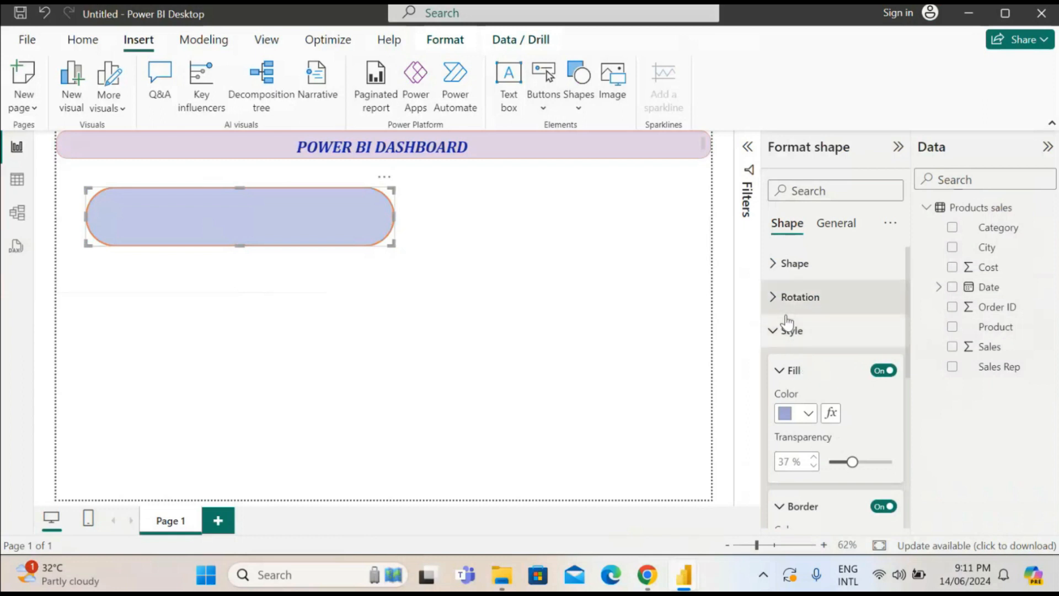
scroll(824, 379, "down", 1)
scroll(824, 375, "down", 3)
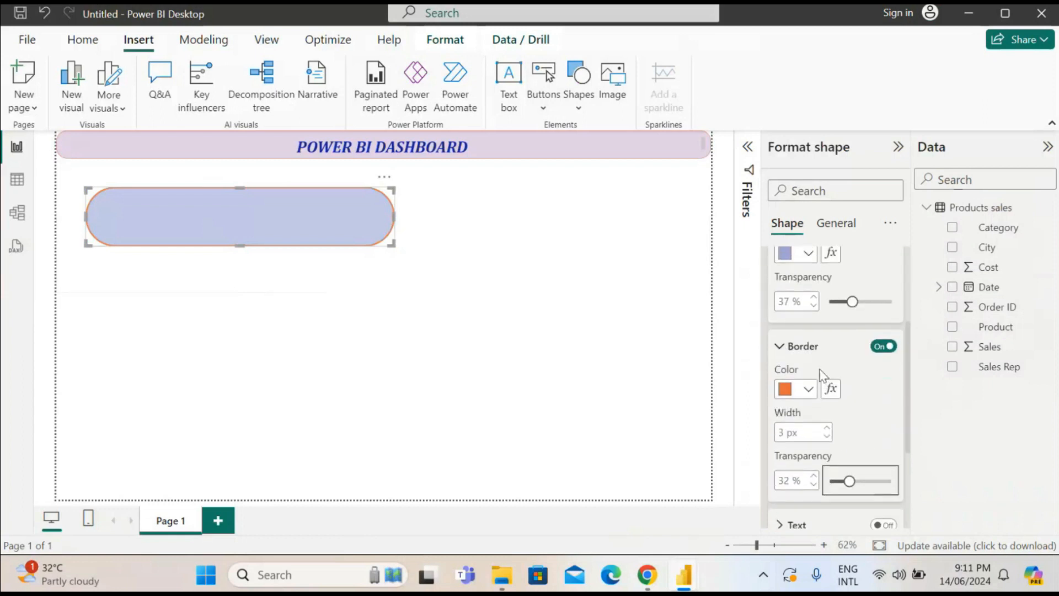
scroll(820, 371, "up", 2)
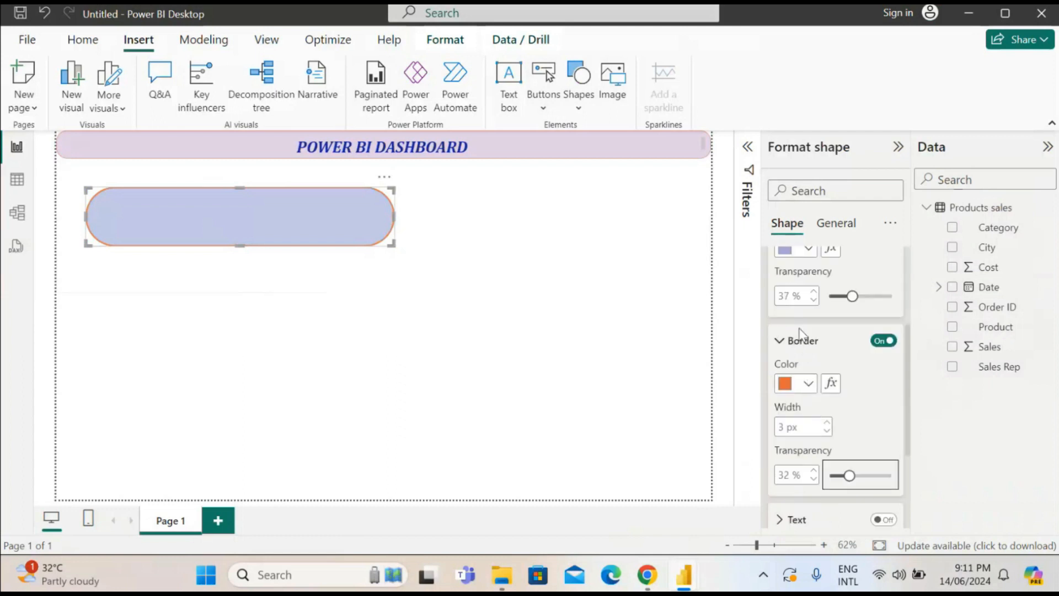
scroll(814, 359, "down", 2)
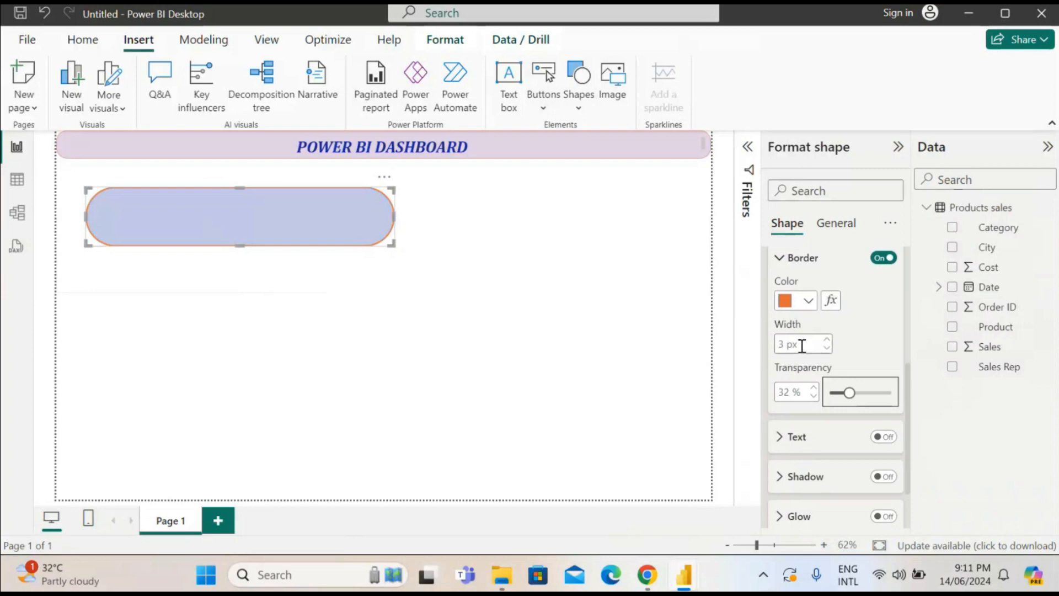
scroll(831, 397, "down", 2)
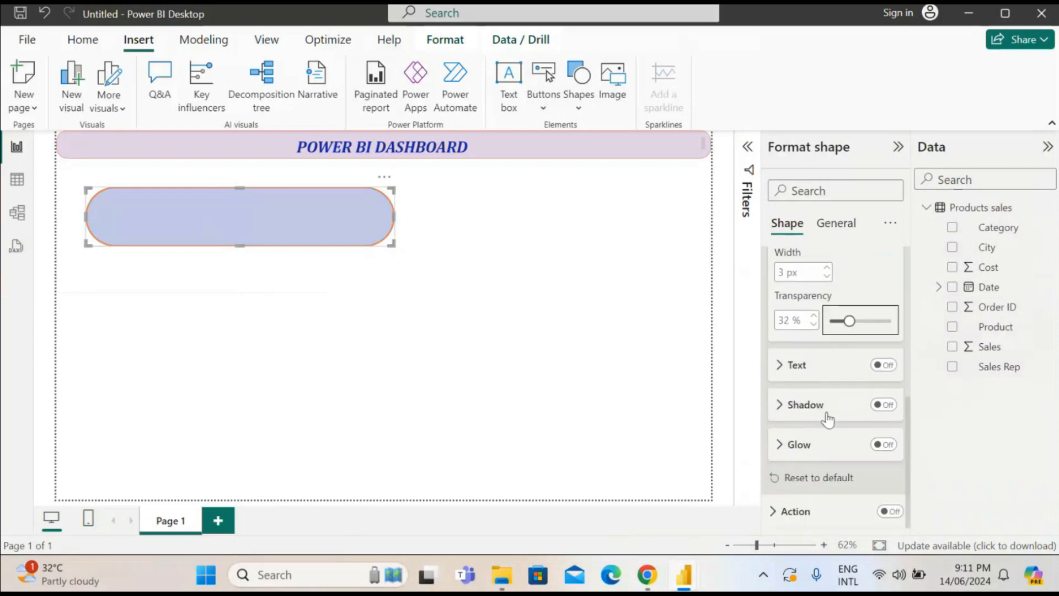
left_click(895, 366)
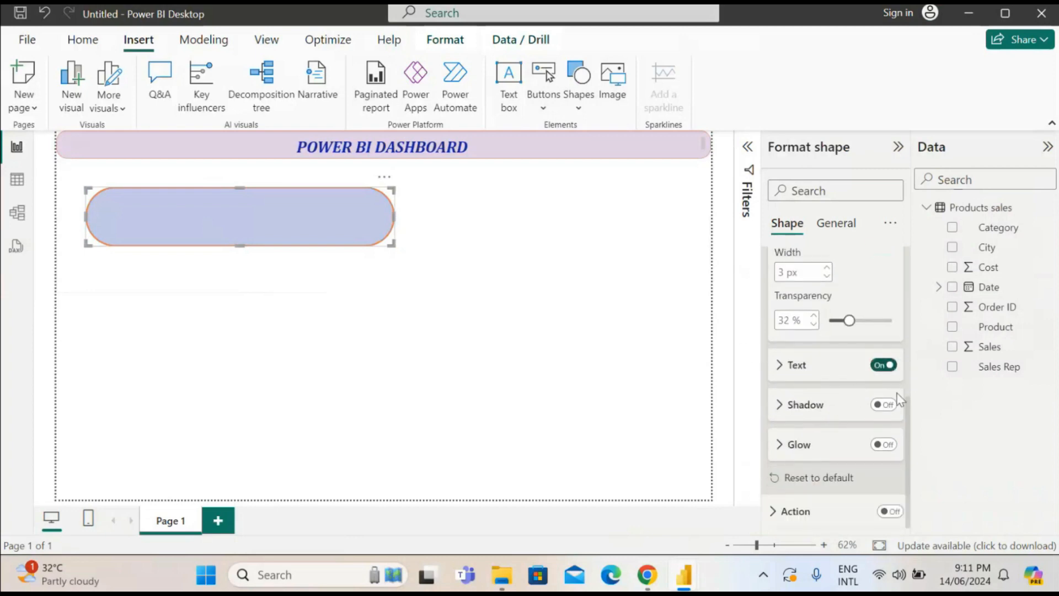
left_click(780, 365)
left_click(820, 407)
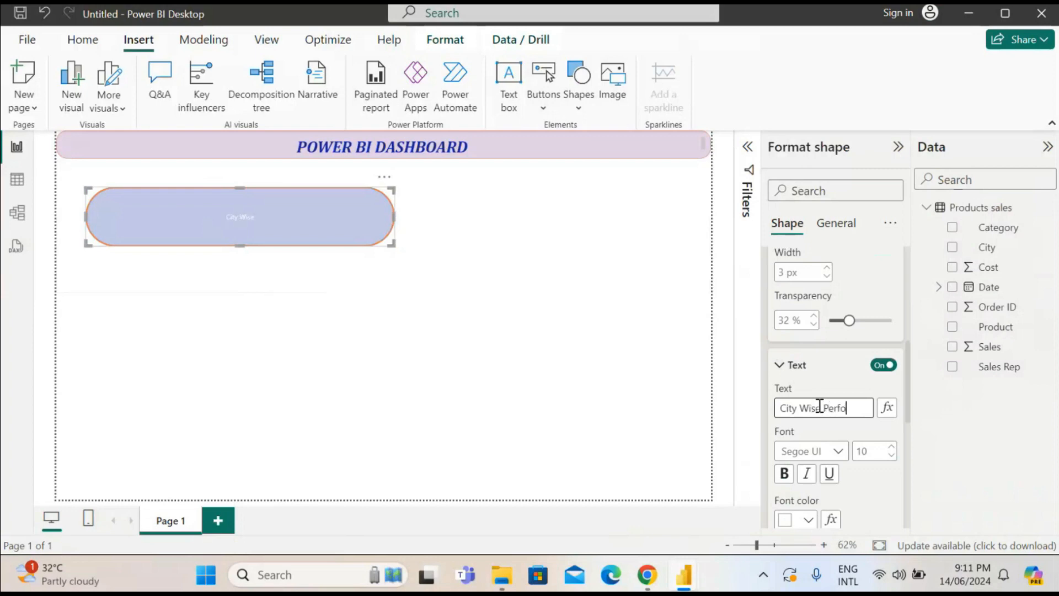
type("nce")
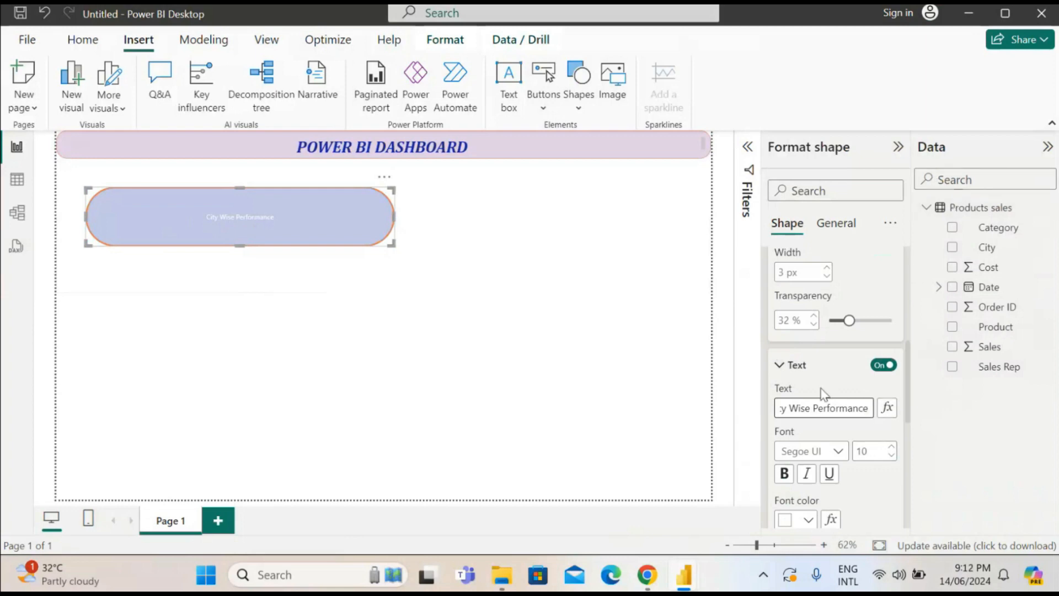
Set the pill label's font to Cambria at size 22
scroll(838, 371, "down", 3)
scroll(861, 380, "up", 2)
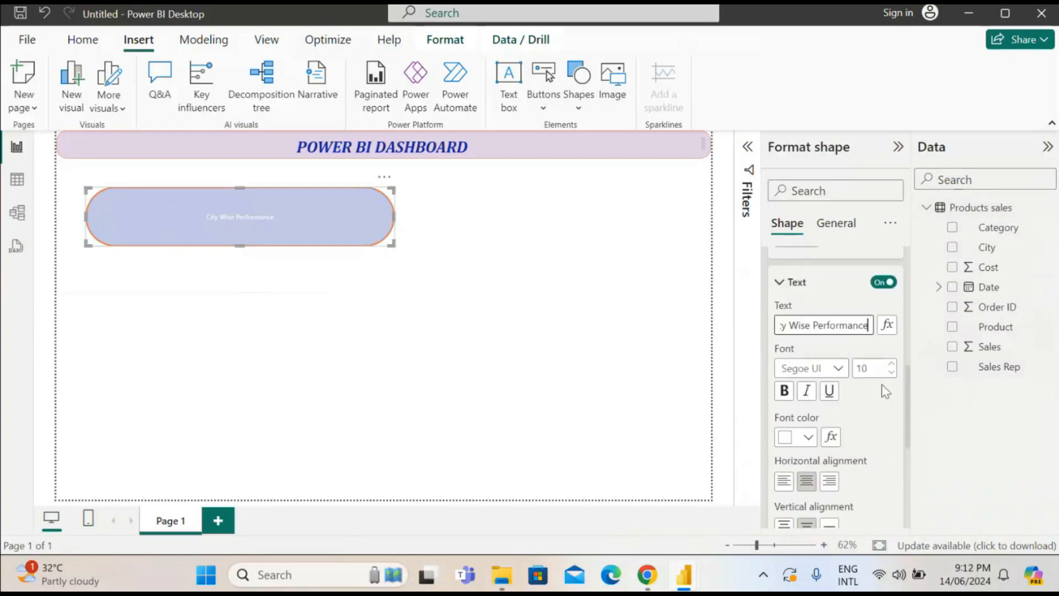
left_click(843, 368)
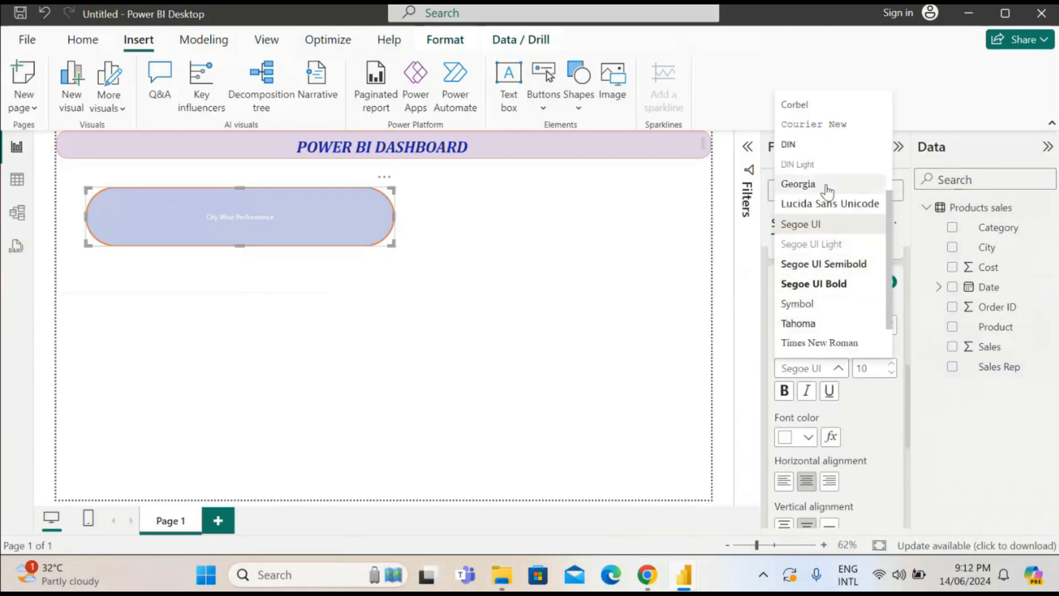
scroll(830, 171, "up", 4)
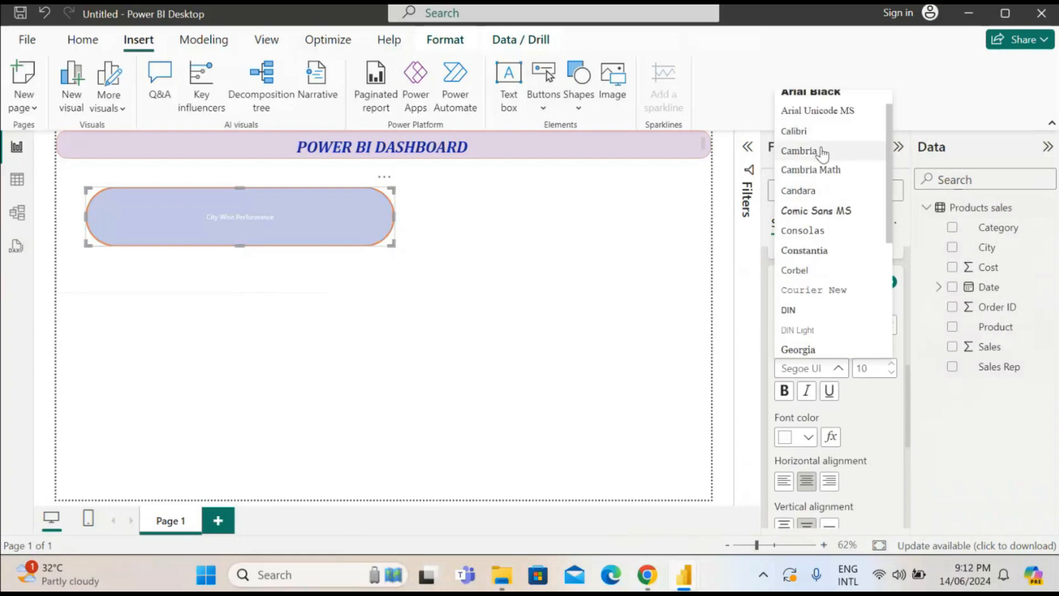
left_click(822, 151)
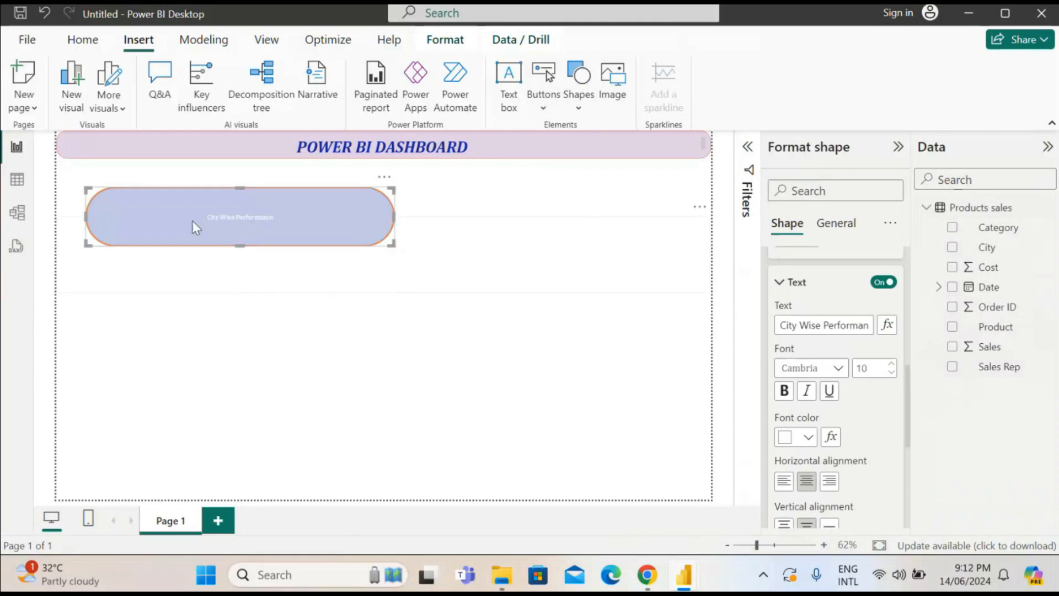
left_click(891, 365)
left_click(892, 365)
triple_click(892, 365)
left_click(891, 365)
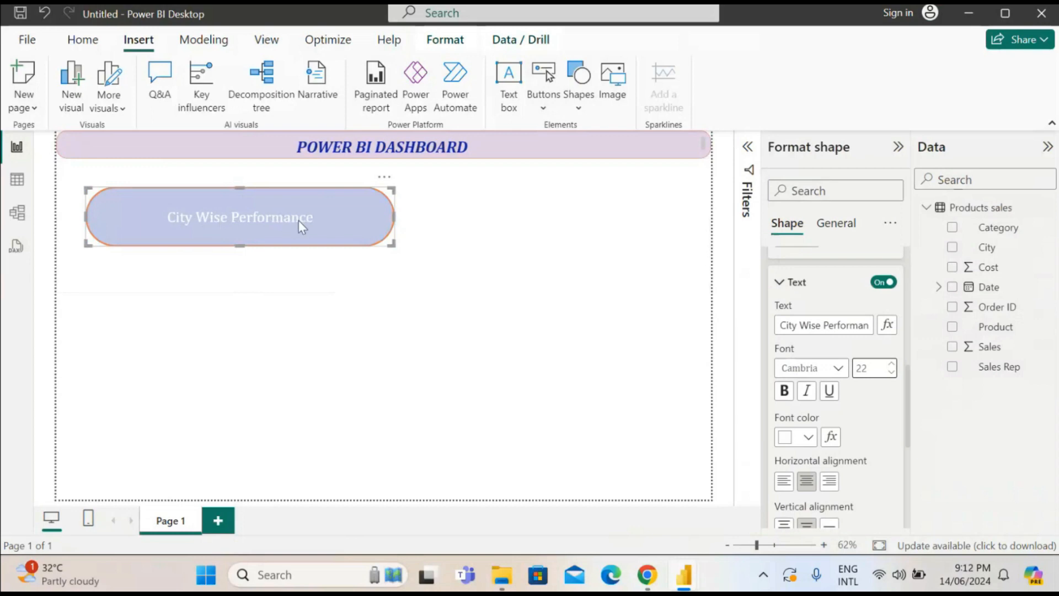
Make the pill's label bold and change its font color to purple
left_click(784, 398)
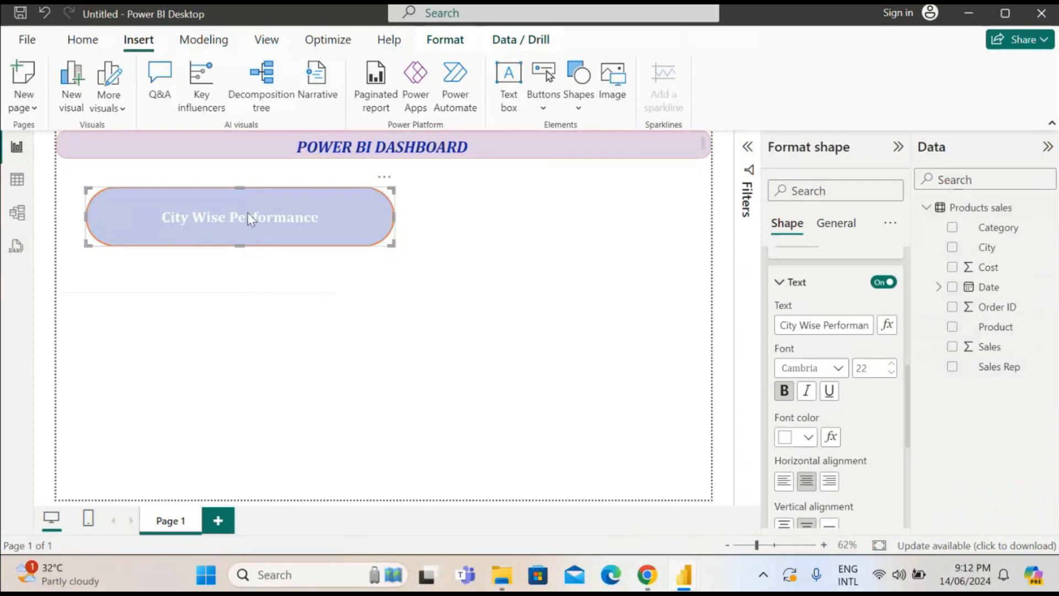
left_click(807, 437)
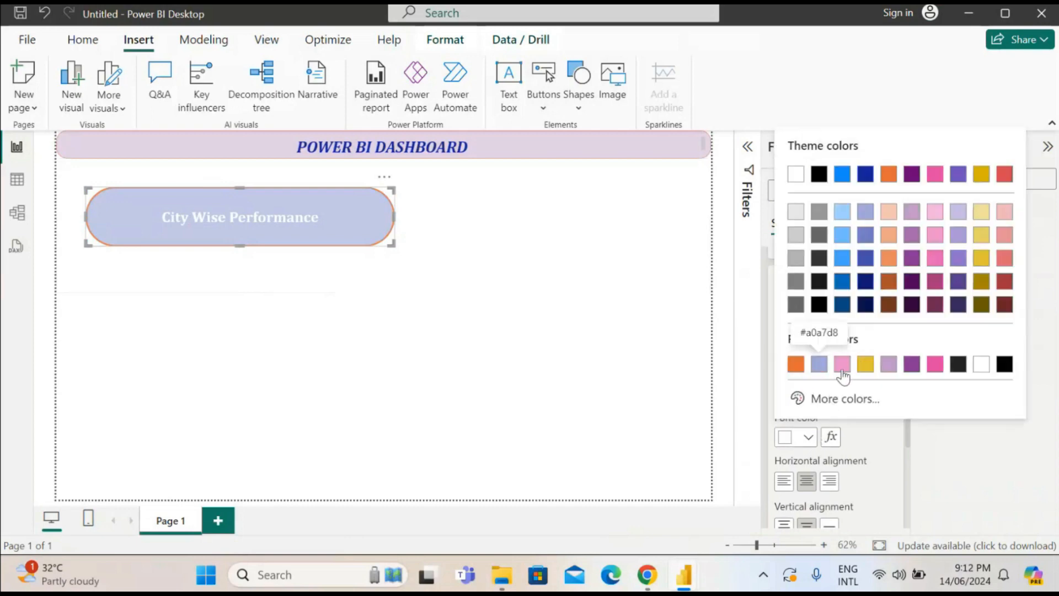
left_click(912, 364)
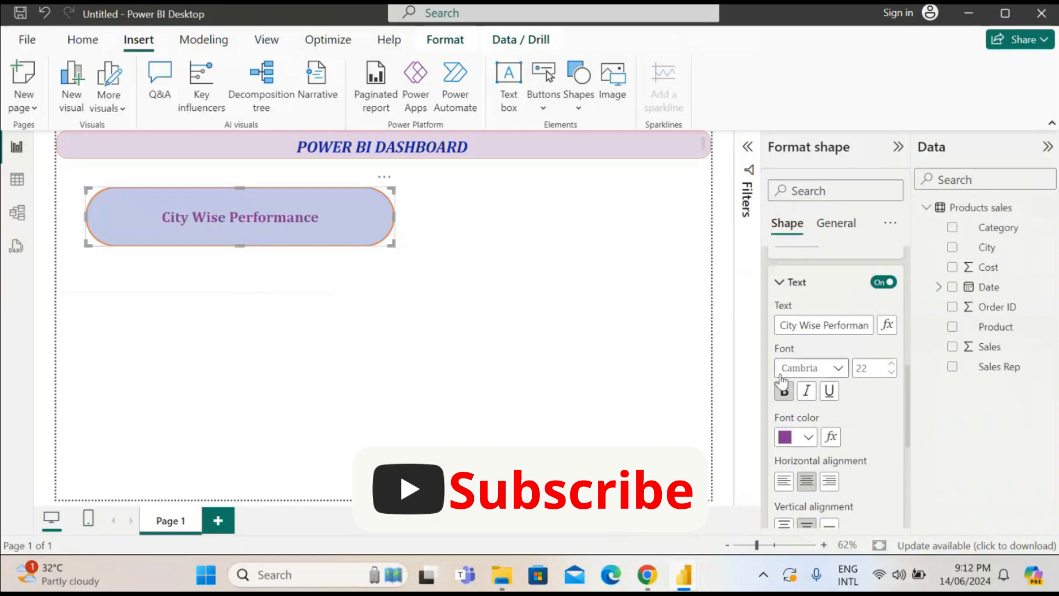
Review the text alignment and padding options, and collapse the pill's Text, Border and Fill settings
scroll(830, 402, "down", 3)
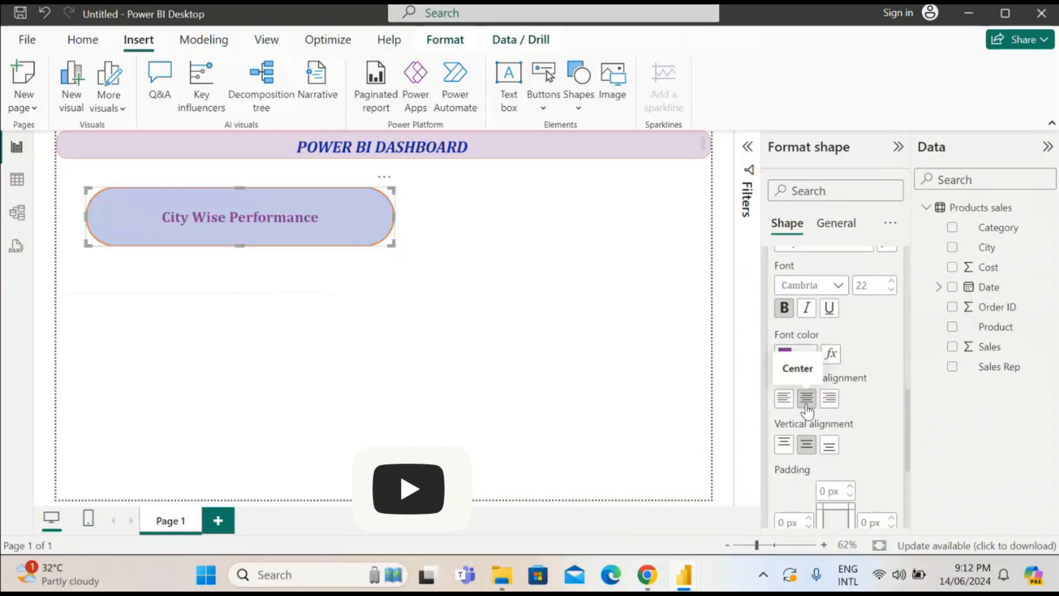
scroll(809, 408, "down", 3)
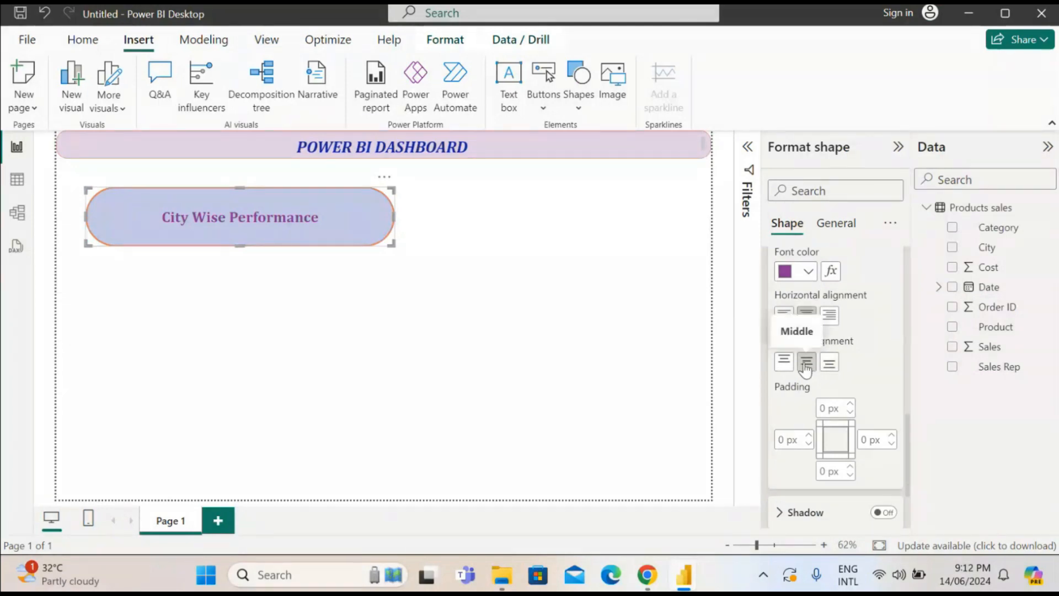
scroll(874, 331, "down", 3)
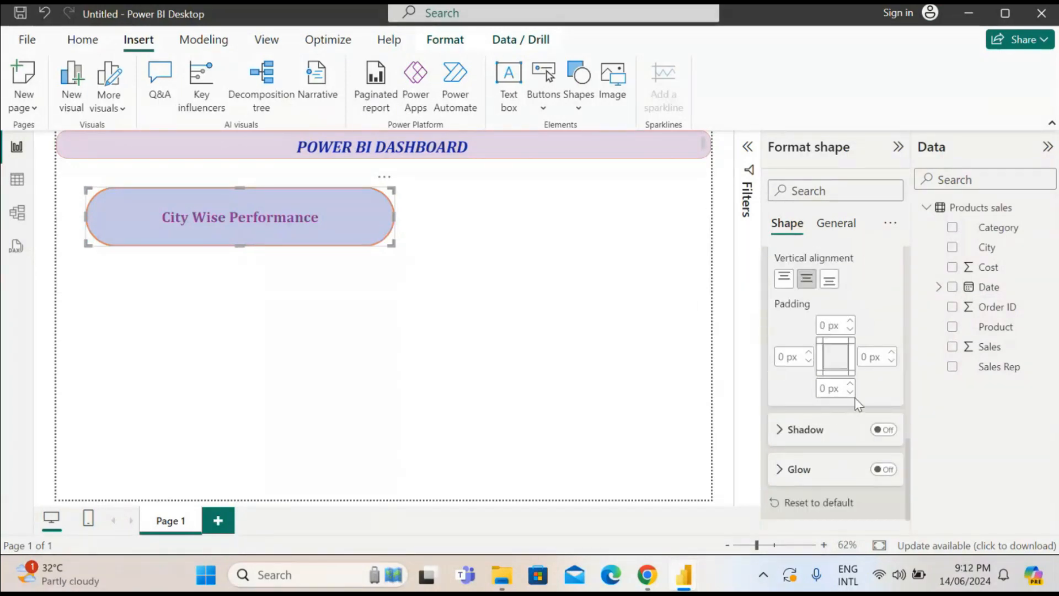
scroll(859, 386, "up", 4)
scroll(849, 395, "up", 5)
scroll(782, 420, "down", 3)
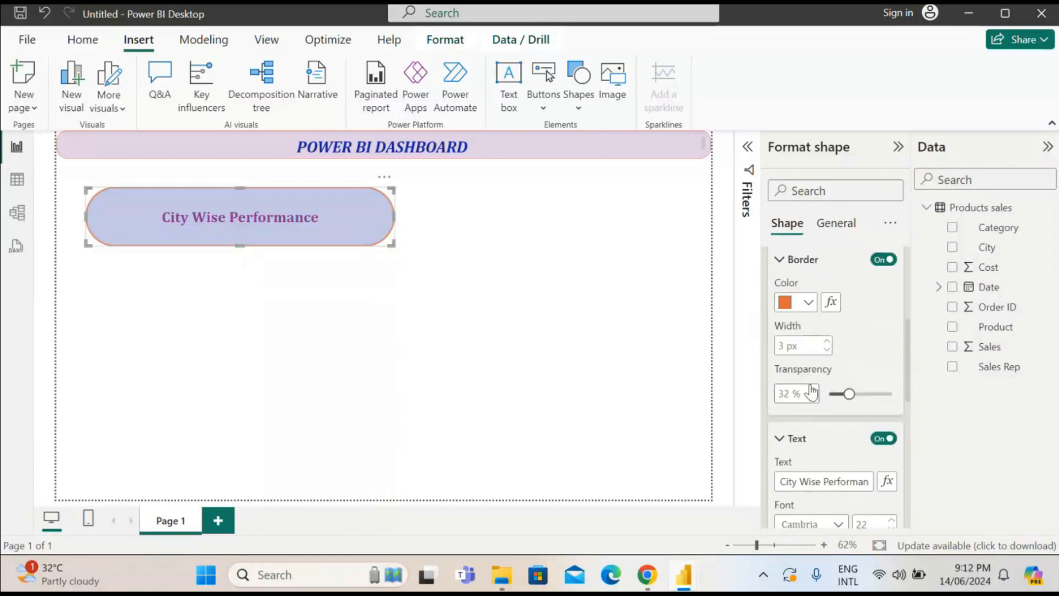
left_click(782, 368)
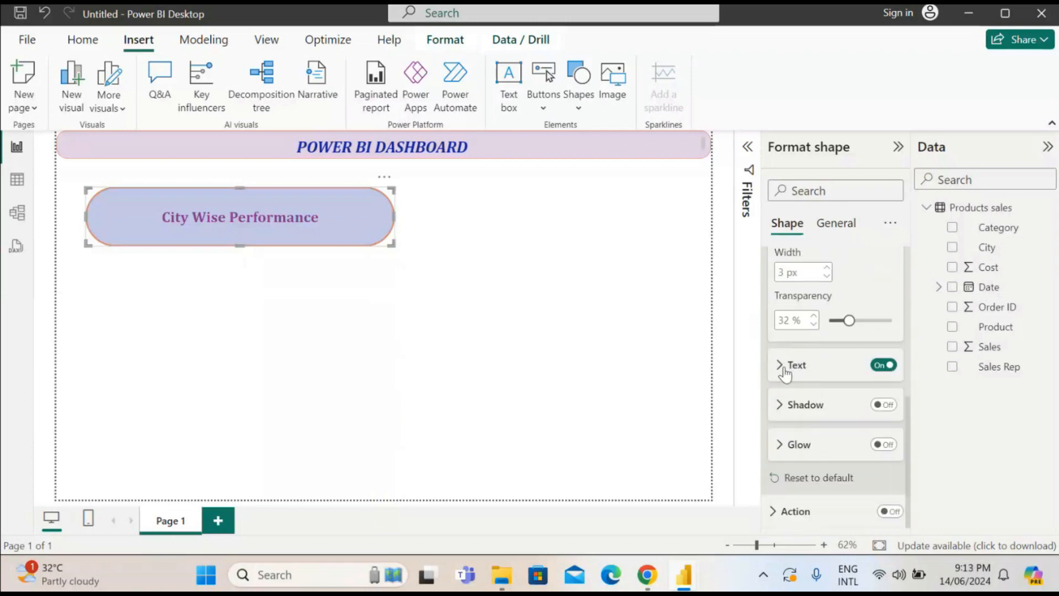
scroll(786, 359, "up", 2)
scroll(792, 341, "up", 2)
left_click(794, 348)
scroll(830, 386, "up", 5)
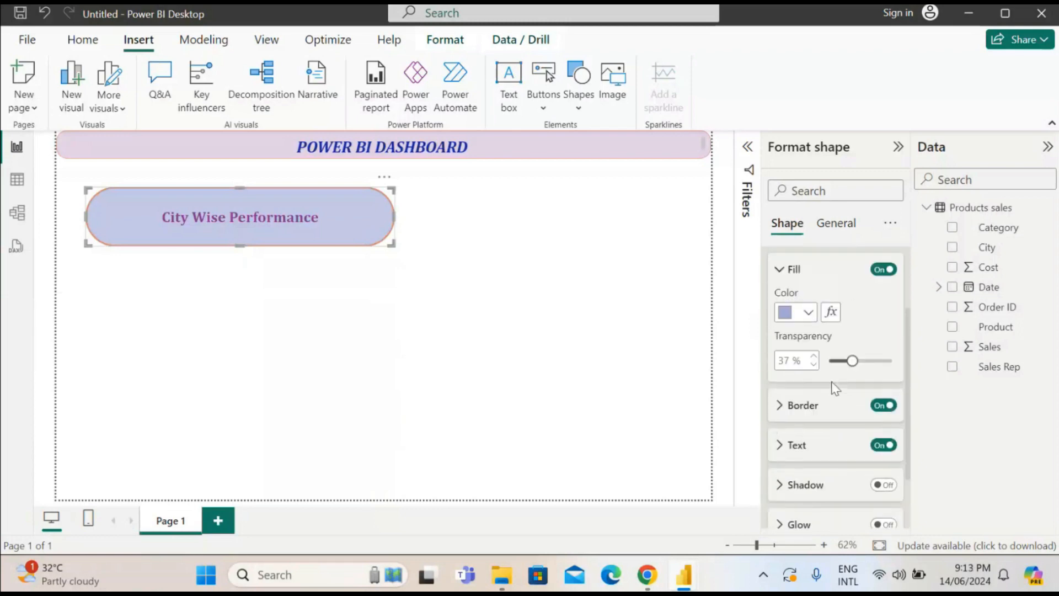
left_click(780, 370)
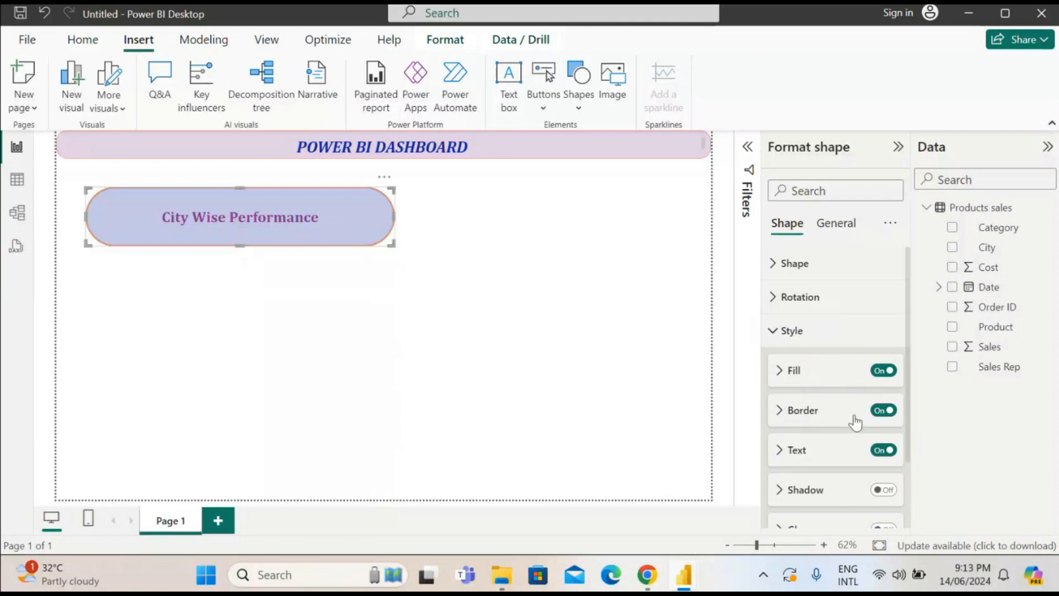
Turn on the pill shape's shadow and set the shadow color to gold
scroll(824, 430, "down", 2)
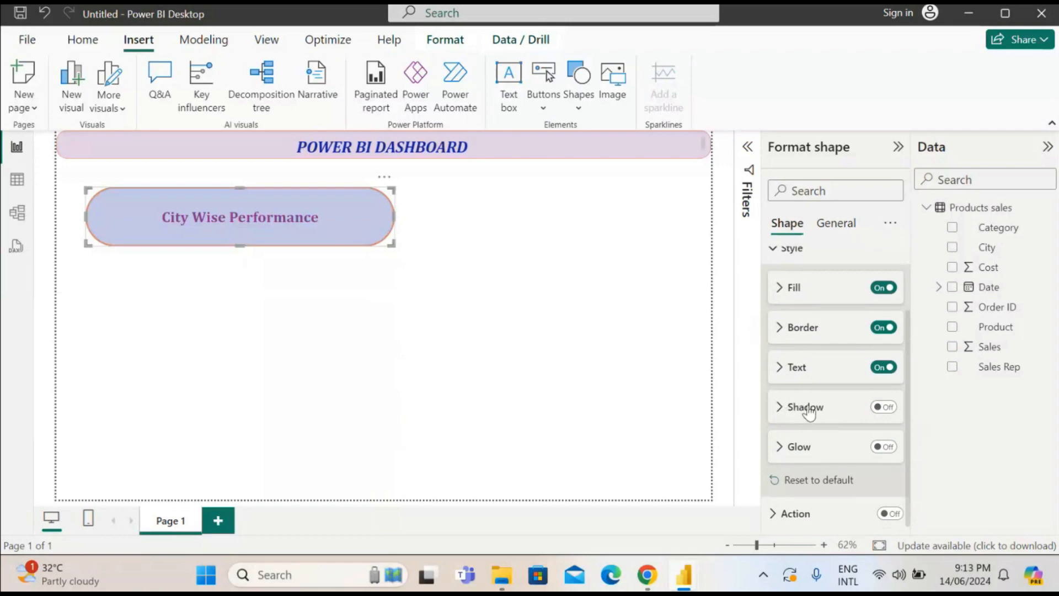
left_click(780, 408)
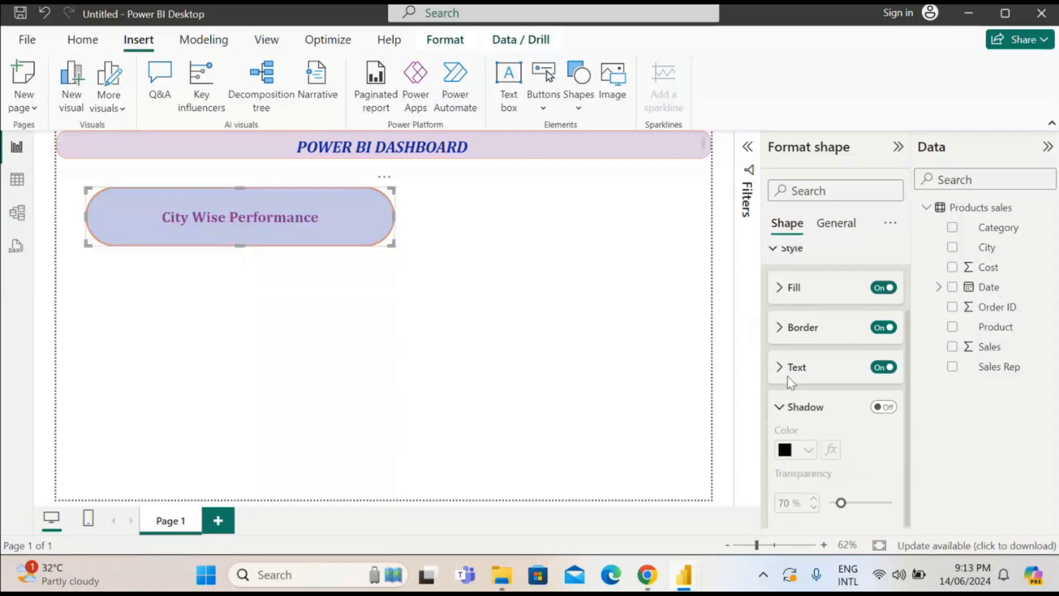
scroll(830, 373, "down", 2)
left_click(892, 326)
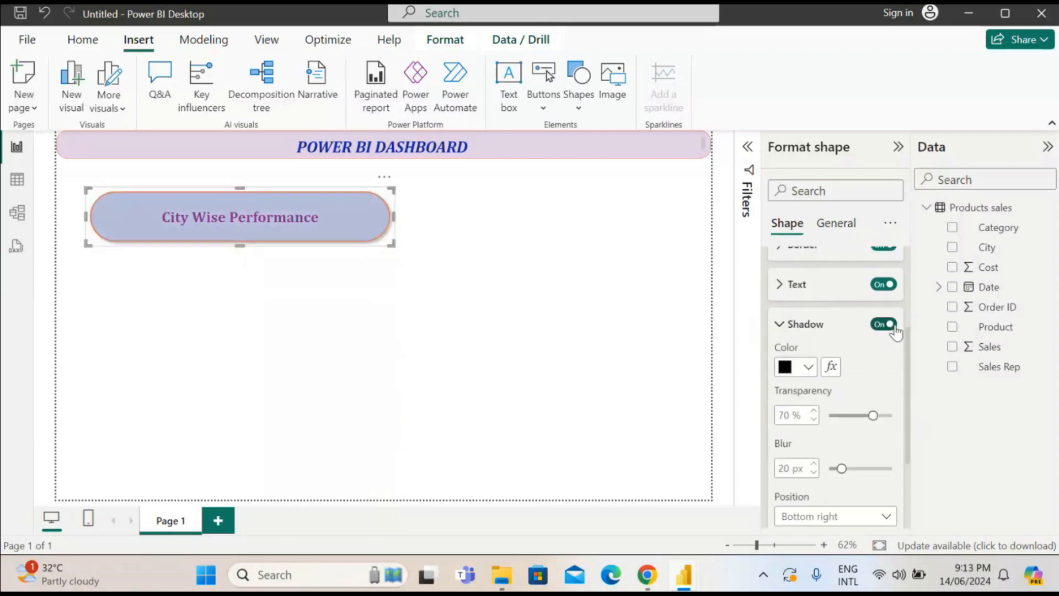
left_click(808, 367)
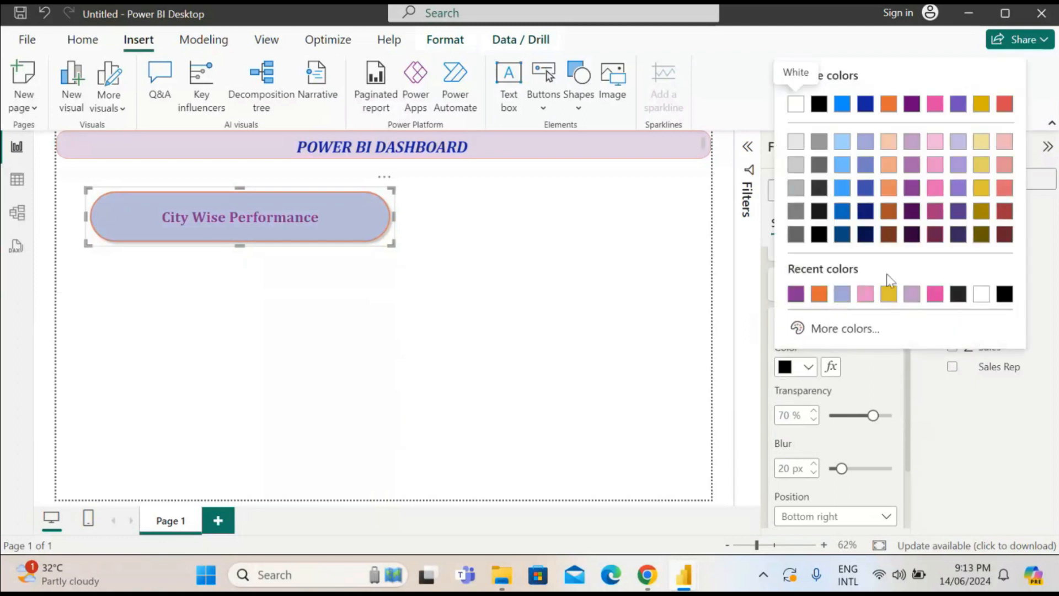
left_click(888, 294)
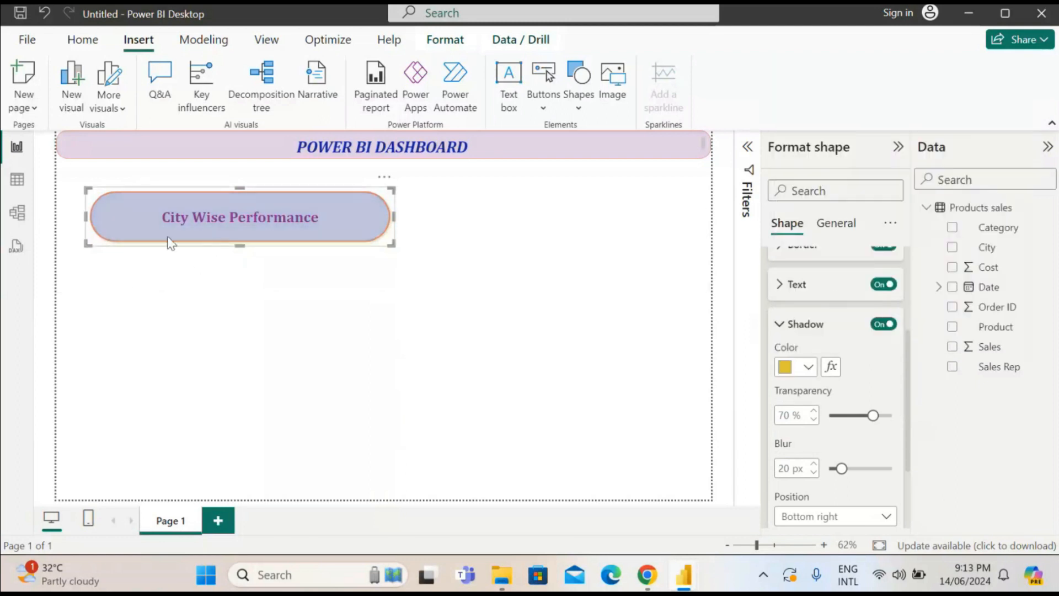
Set the pill's shadow to 39% transparency, 75 px blur and Top right position, and collapse the Shadow settings
left_click_drag(872, 415, 854, 416)
left_click_drag(841, 468, 876, 468)
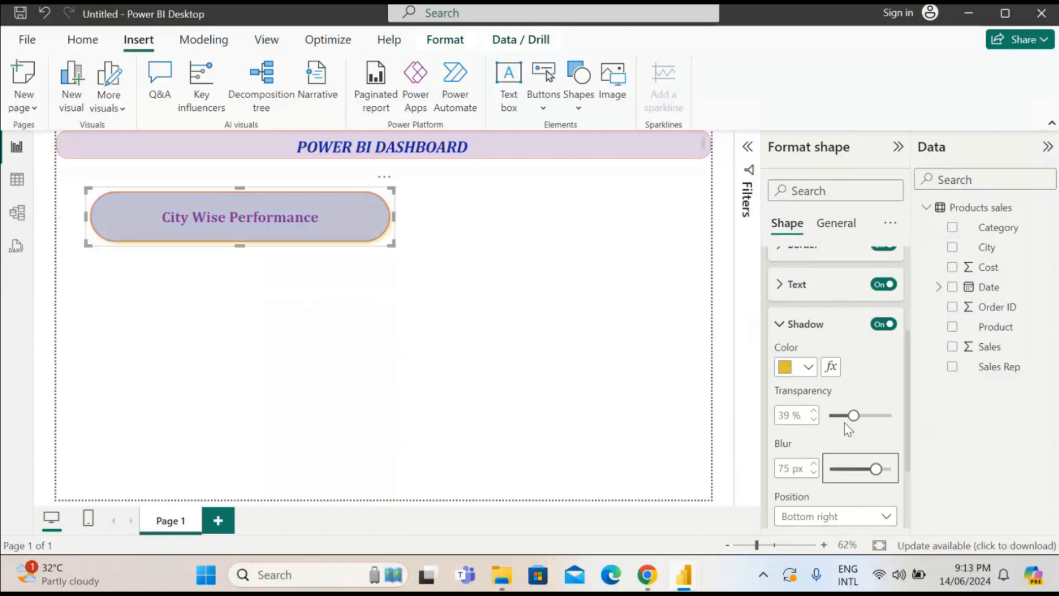
scroll(886, 465, "down", 2)
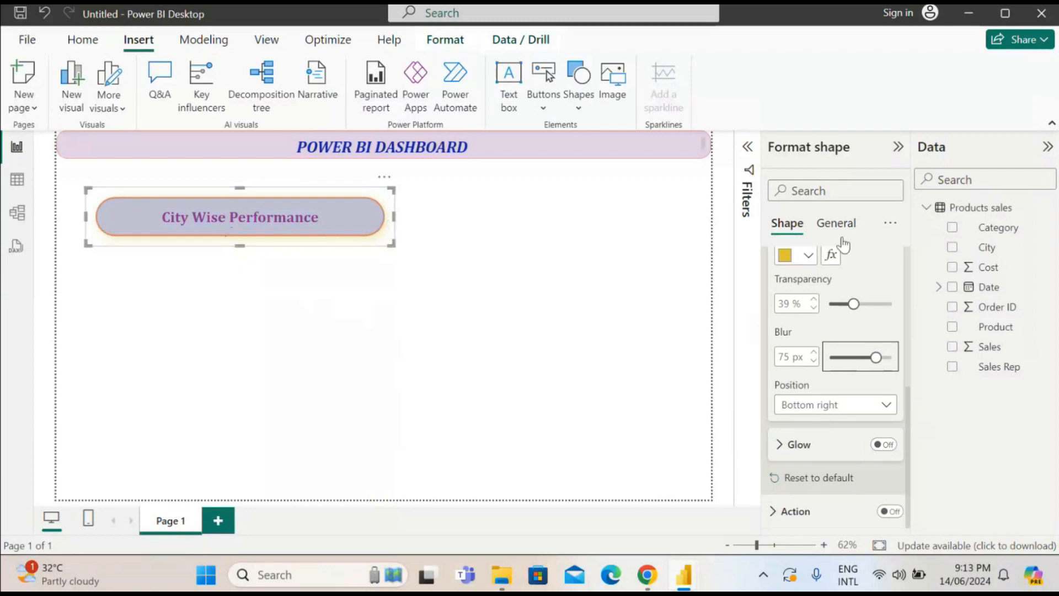
left_click(868, 407)
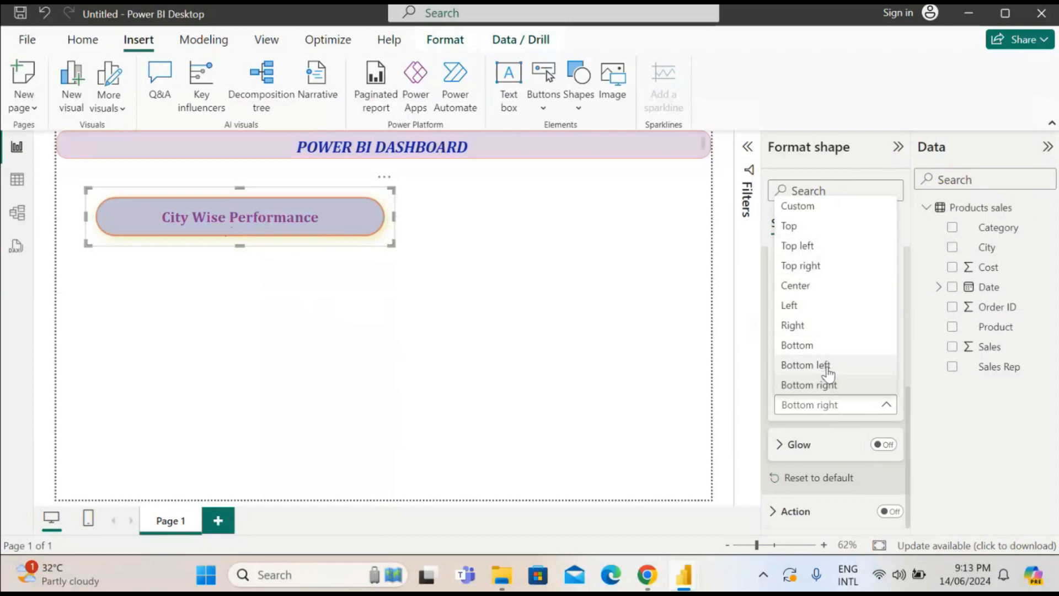
left_click(826, 267)
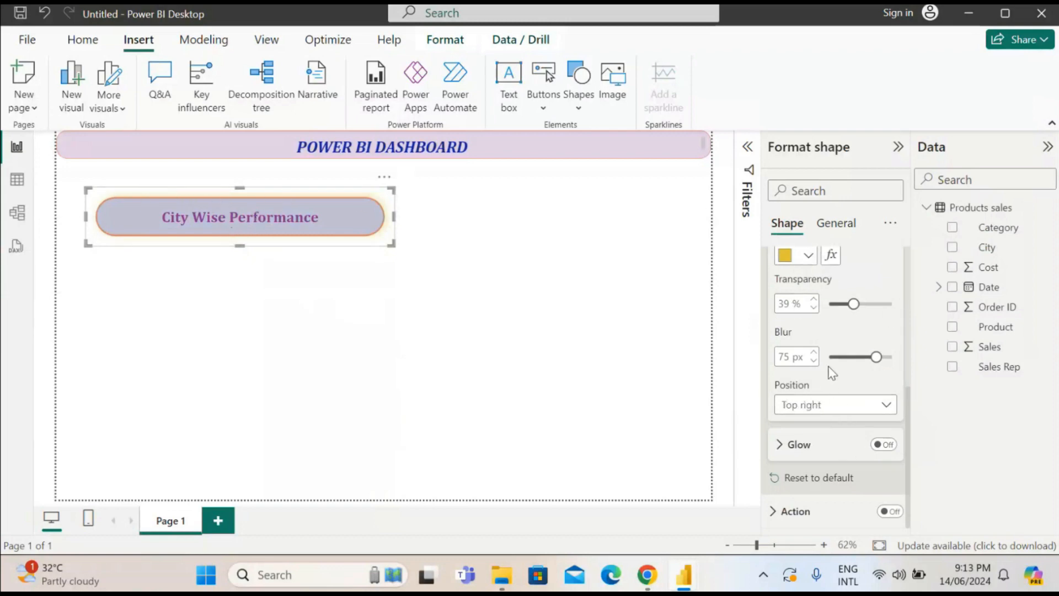
scroll(838, 389, "up", 3)
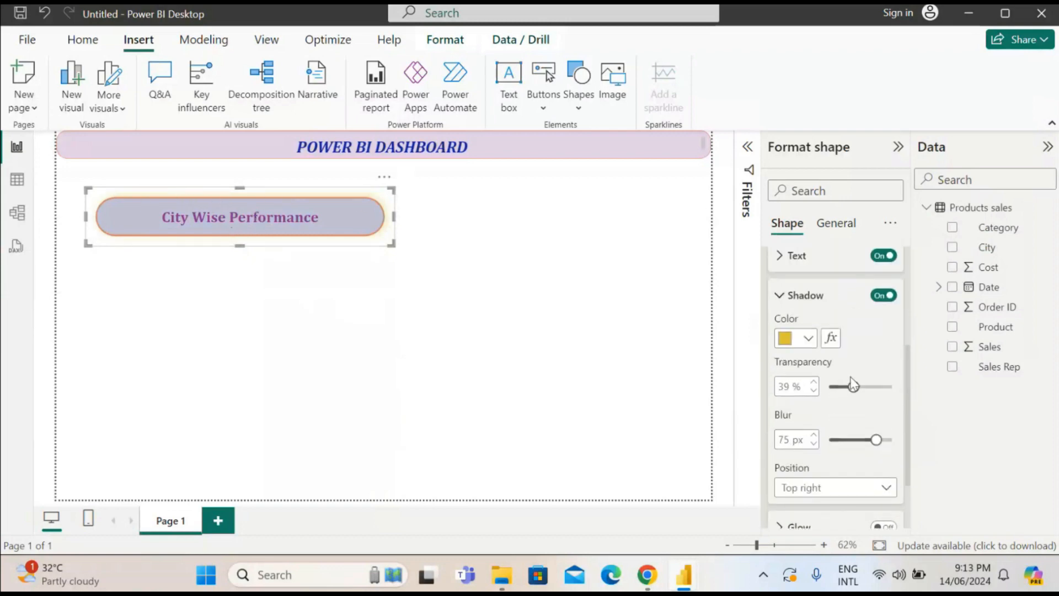
left_click(780, 295)
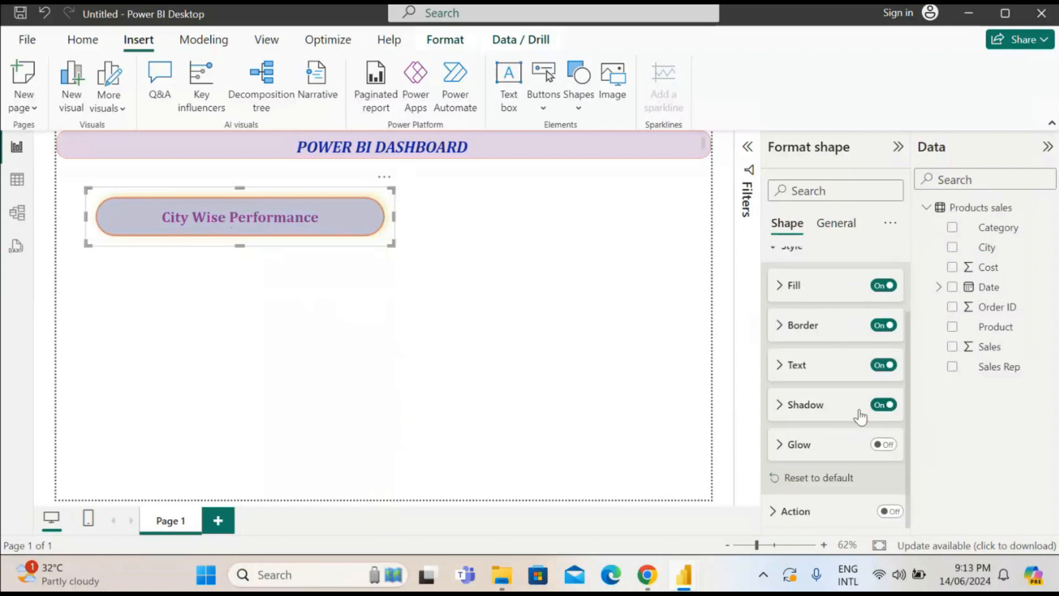
Turn on the pill shape's glow and set the glow color to light purple
left_click(780, 445)
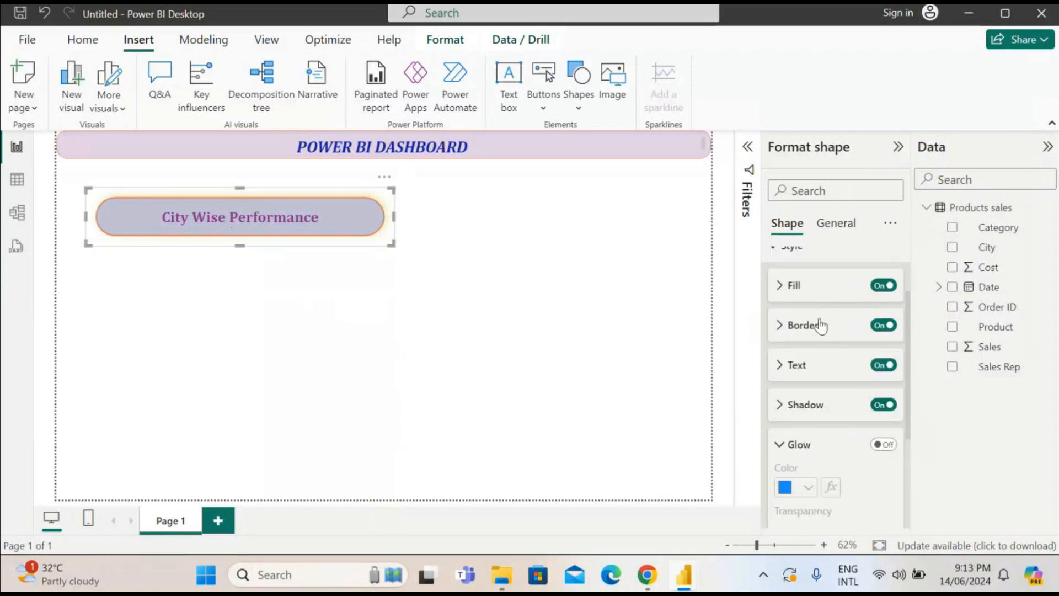
scroll(836, 386, "down", 3)
left_click(883, 276)
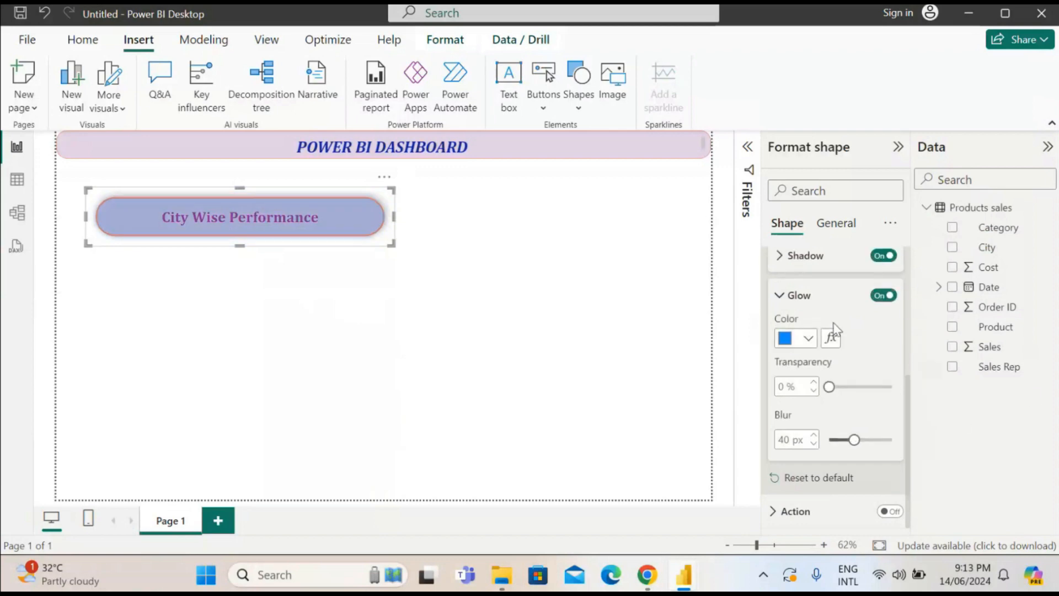
left_click(808, 338)
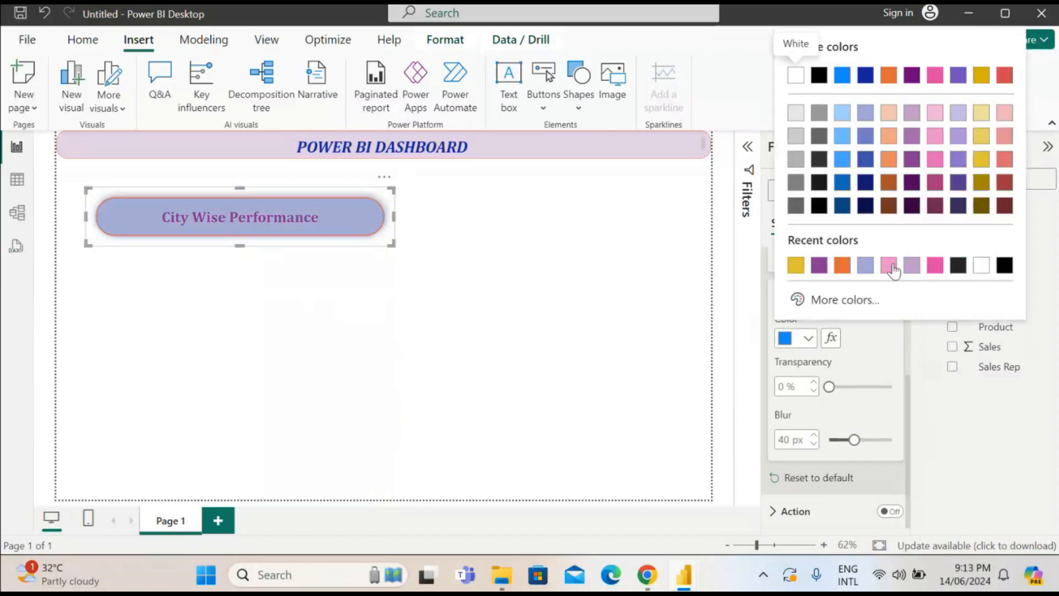
left_click(911, 266)
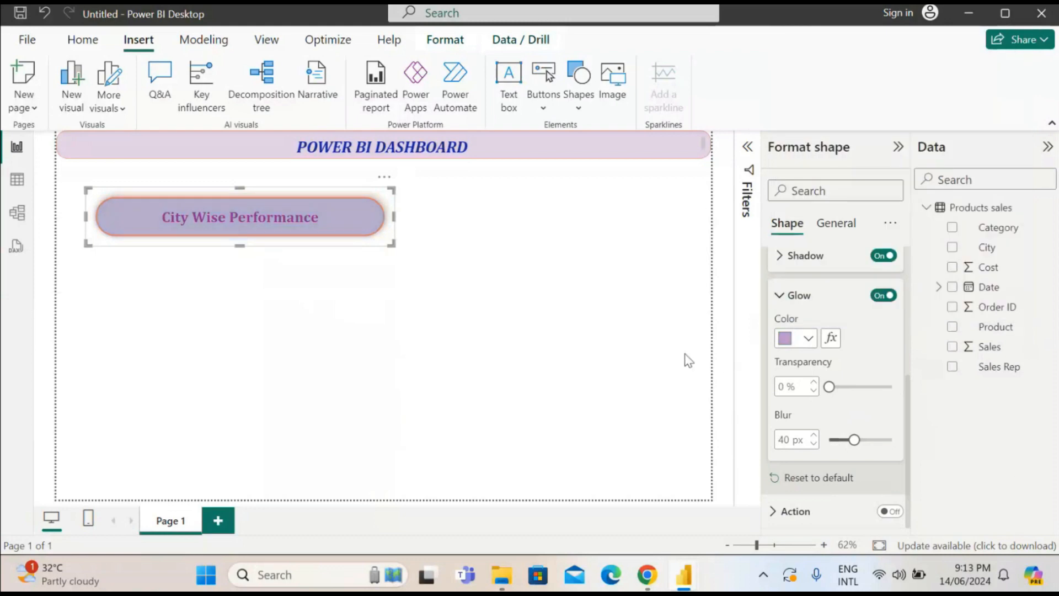
Set the pill's glow to 46% transparency and 64 px blur, and collapse the Glow settings
left_click_drag(829, 386, 858, 386)
left_click_drag(854, 440, 869, 440)
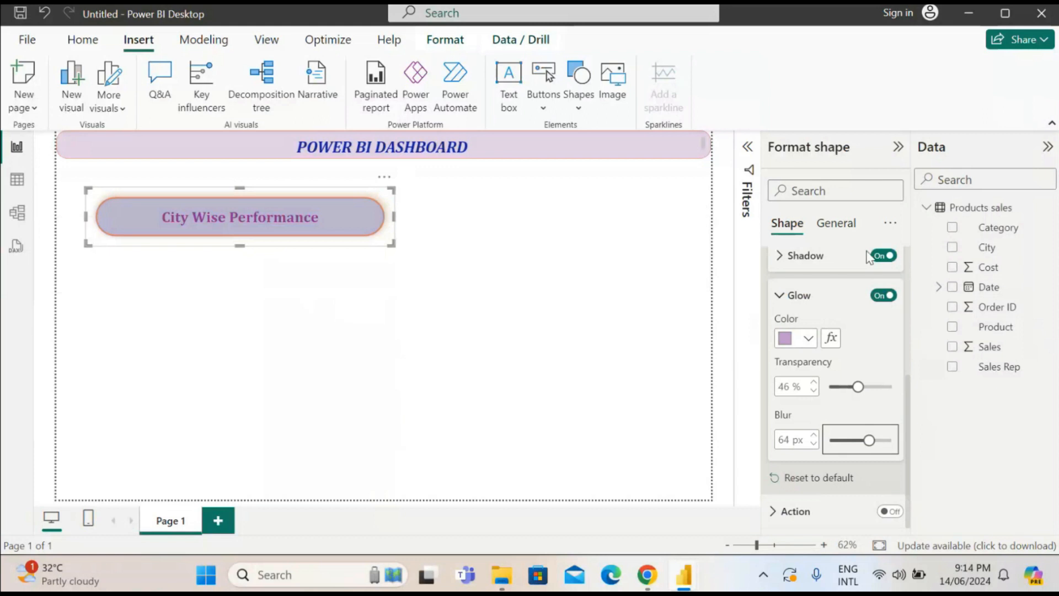
left_click(780, 296)
Turn the pill's shadow and glow off and back on to compare its appearance
left_click(875, 408)
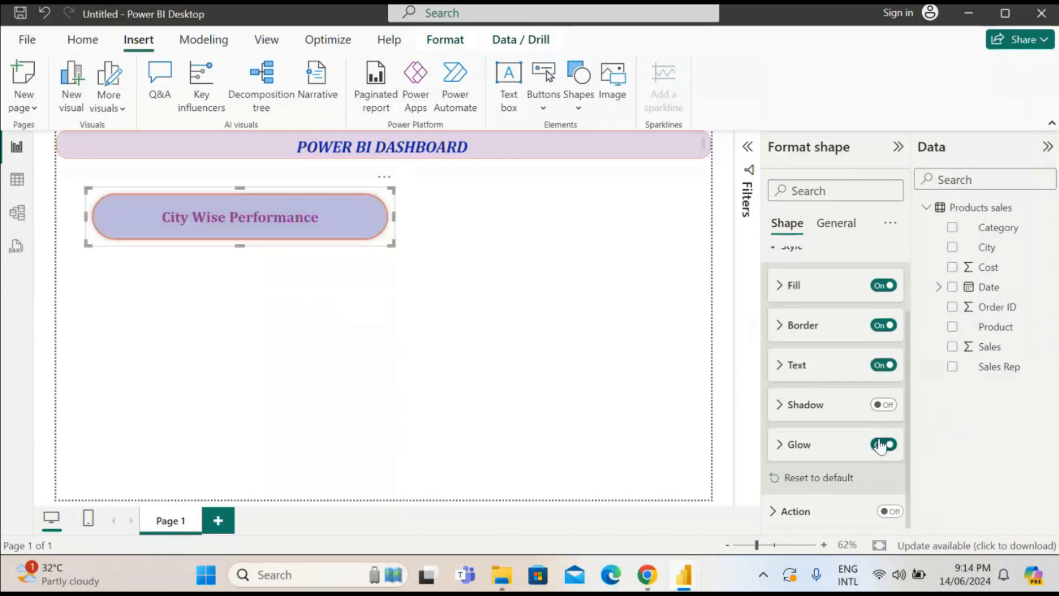
left_click(881, 444)
left_click(885, 405)
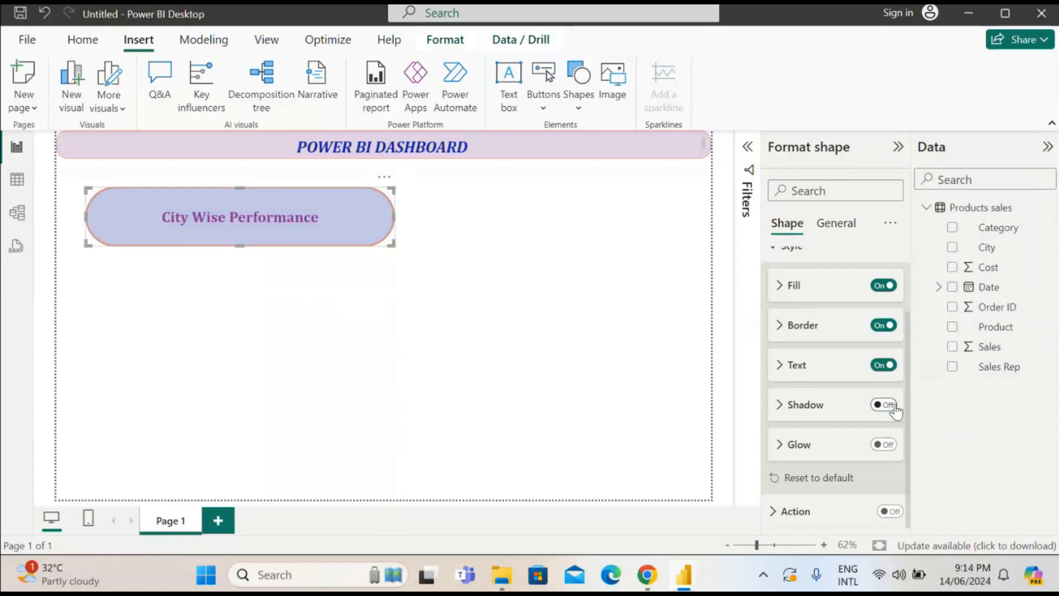
left_click(886, 446)
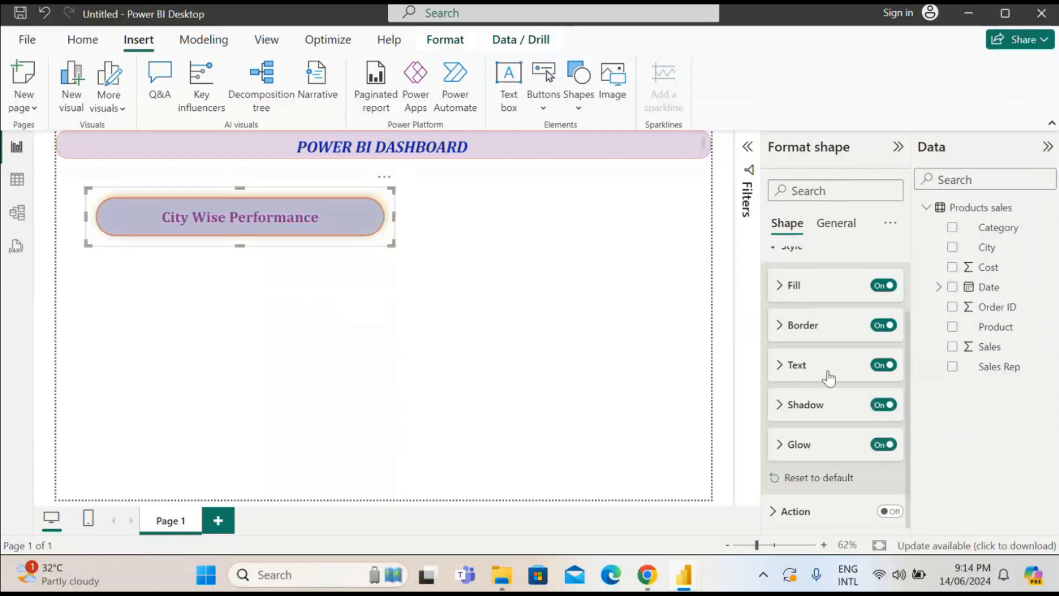
Review the pill's list of style options and collapse the Style settings
scroll(828, 377, "up", 3)
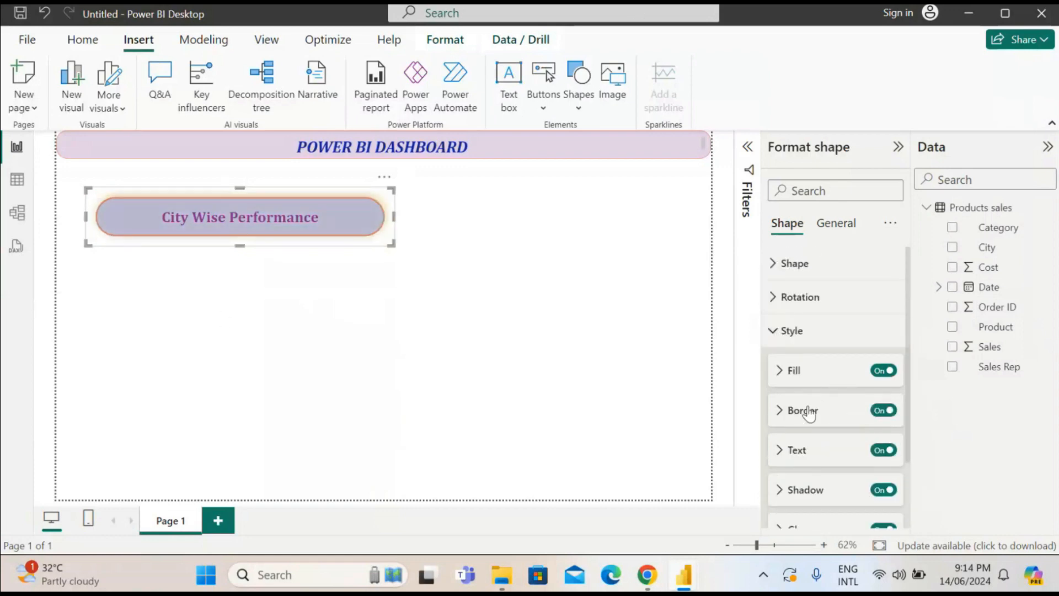
scroll(816, 419, "down", 3)
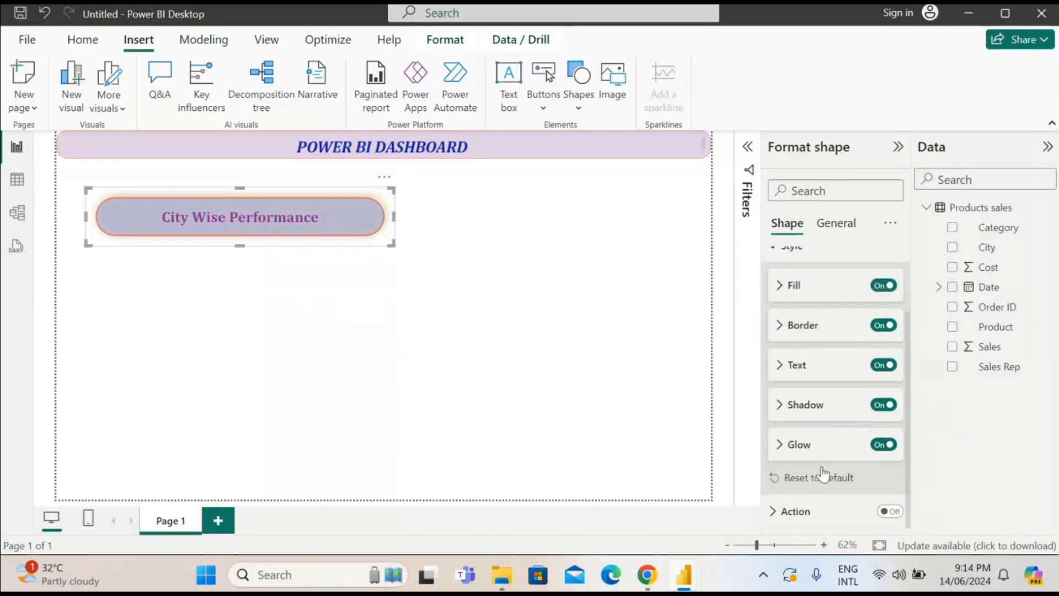
scroll(811, 333, "up", 3)
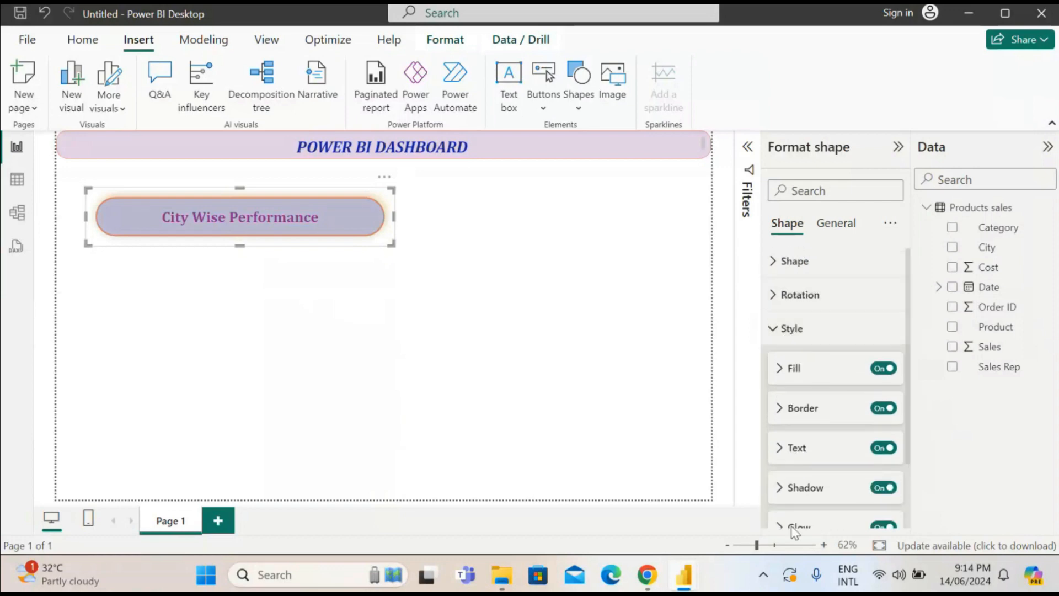
left_click(776, 331)
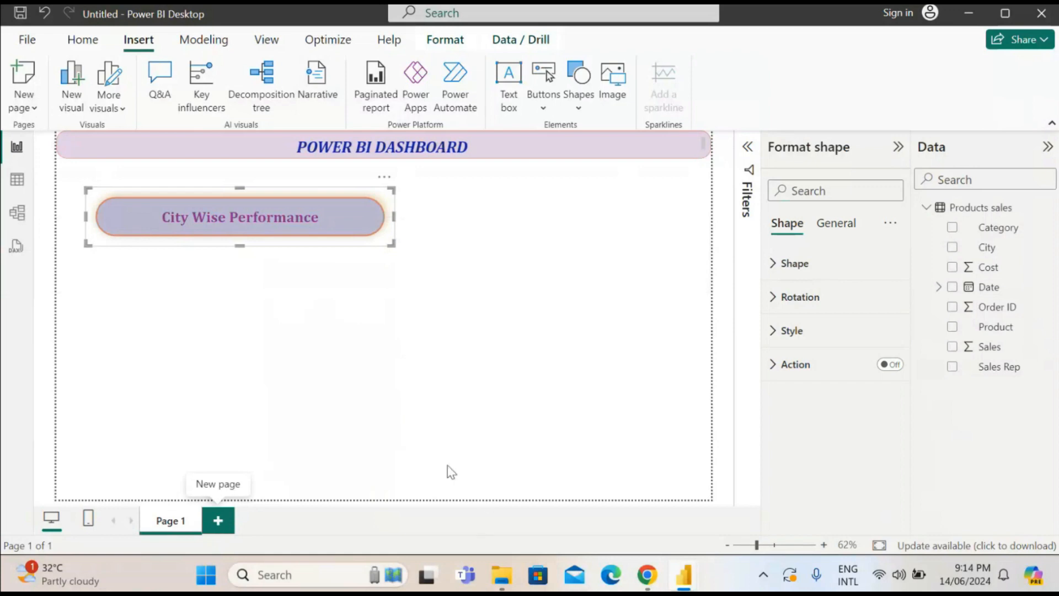
Add a new report page, name it "city" and return to Page 1
left_click(226, 527)
right_click(245, 529)
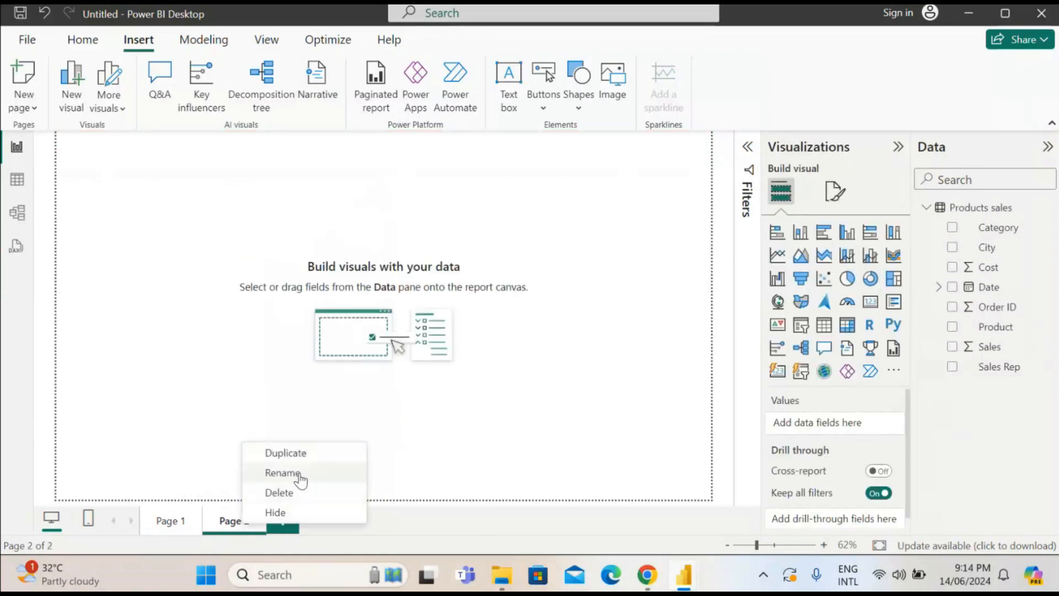
left_click(284, 469)
mouse_move(507, 587)
type("city")
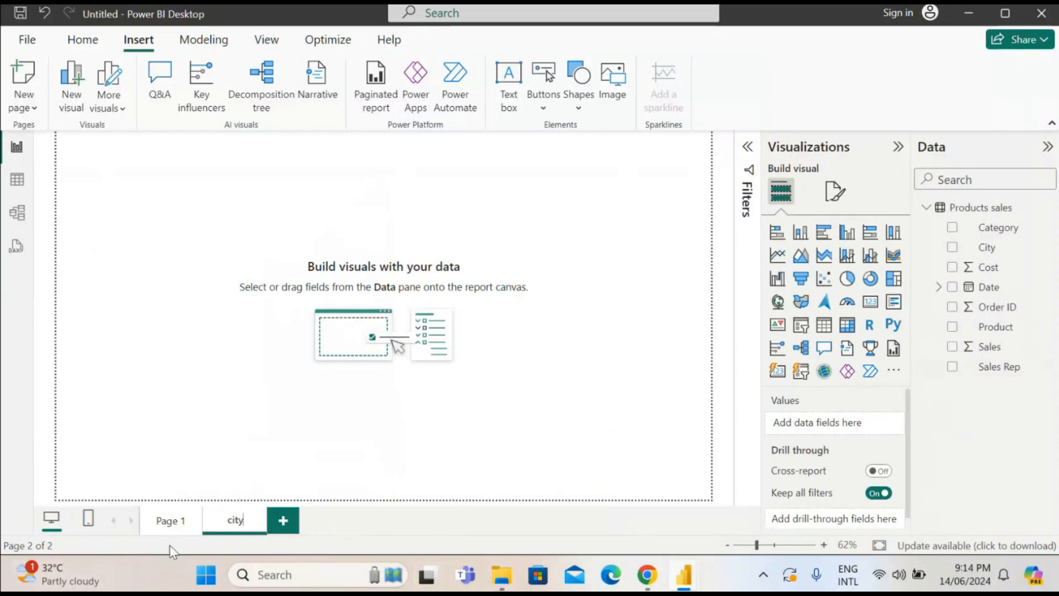
left_click(185, 527)
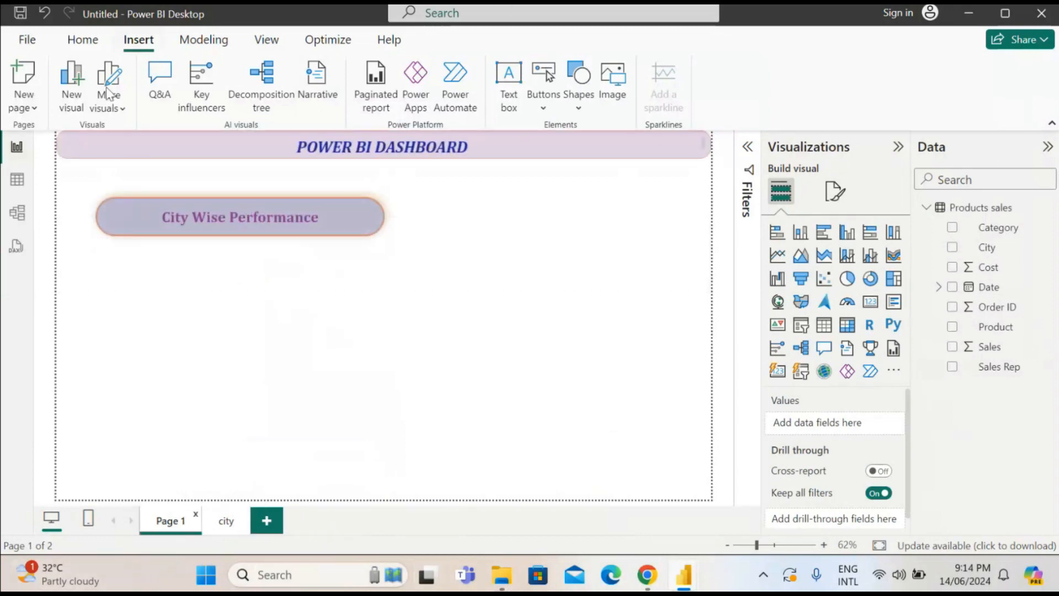
Rename the "city" page to "city wise performance"
right_click(231, 529)
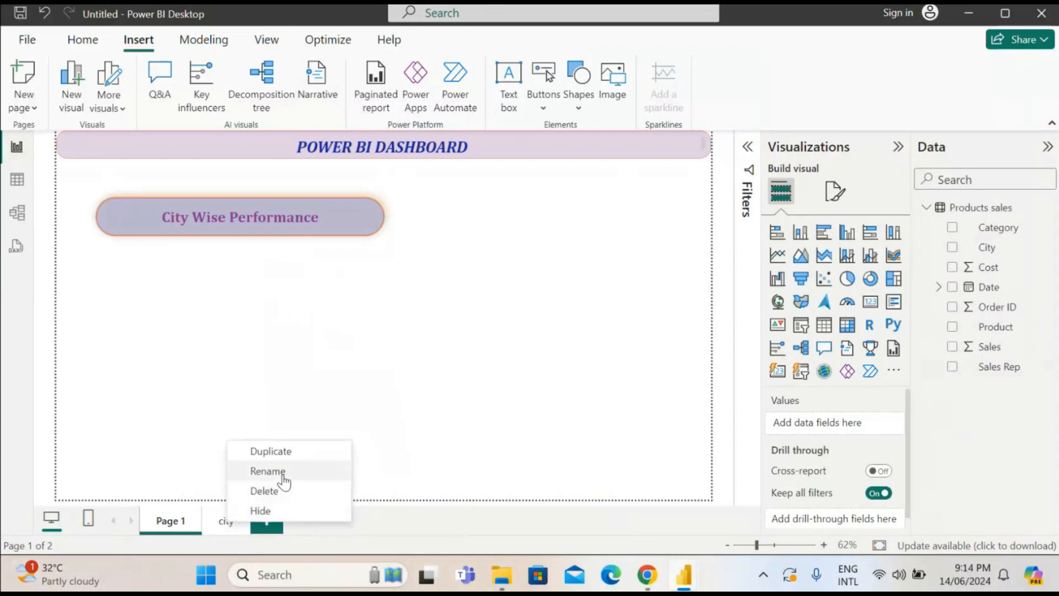
left_click(268, 471)
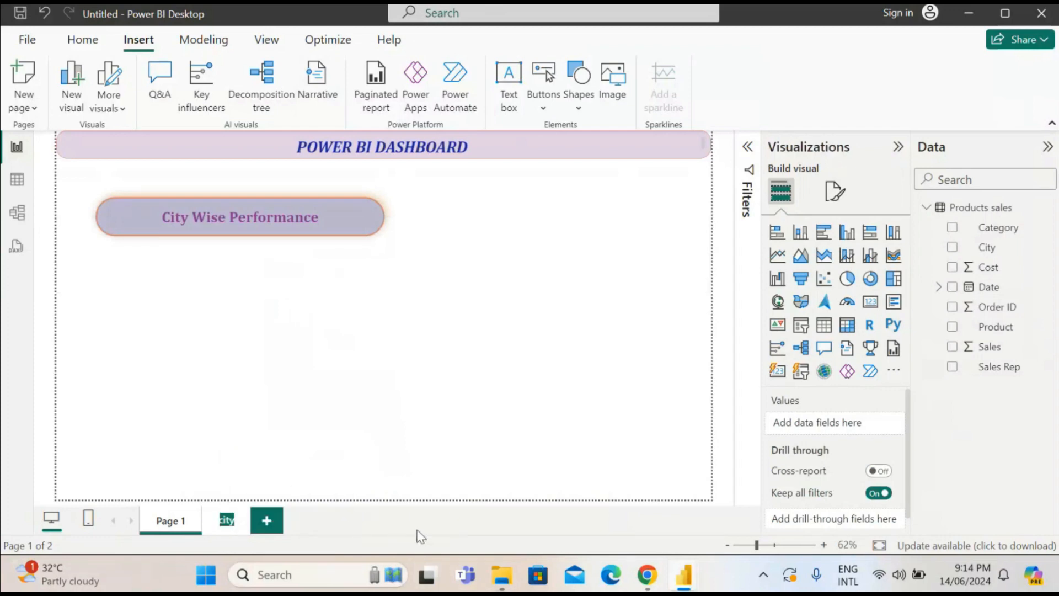
key("Right")
type("wise")
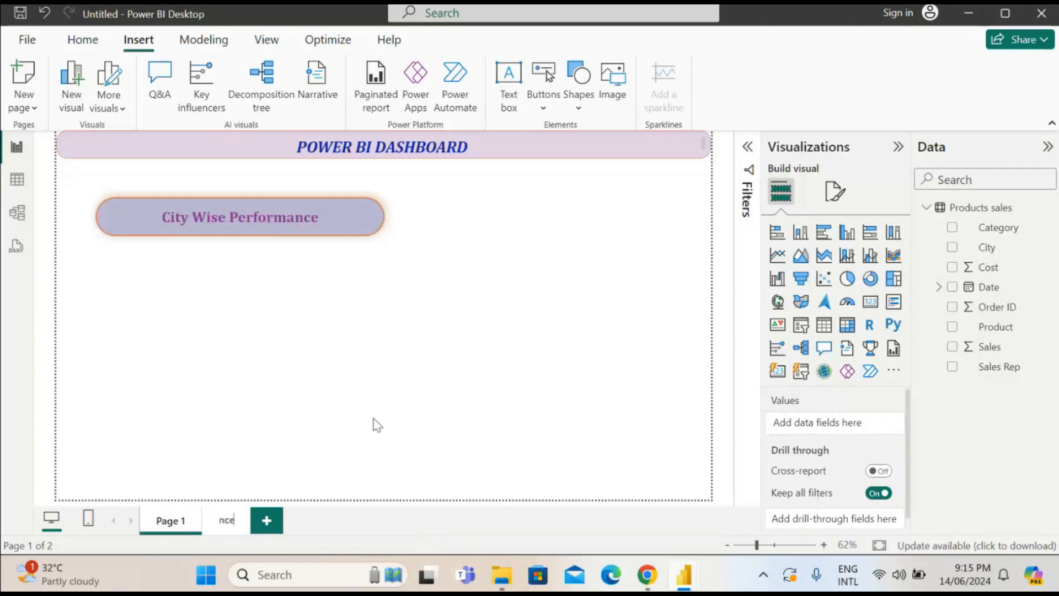
left_click(384, 442)
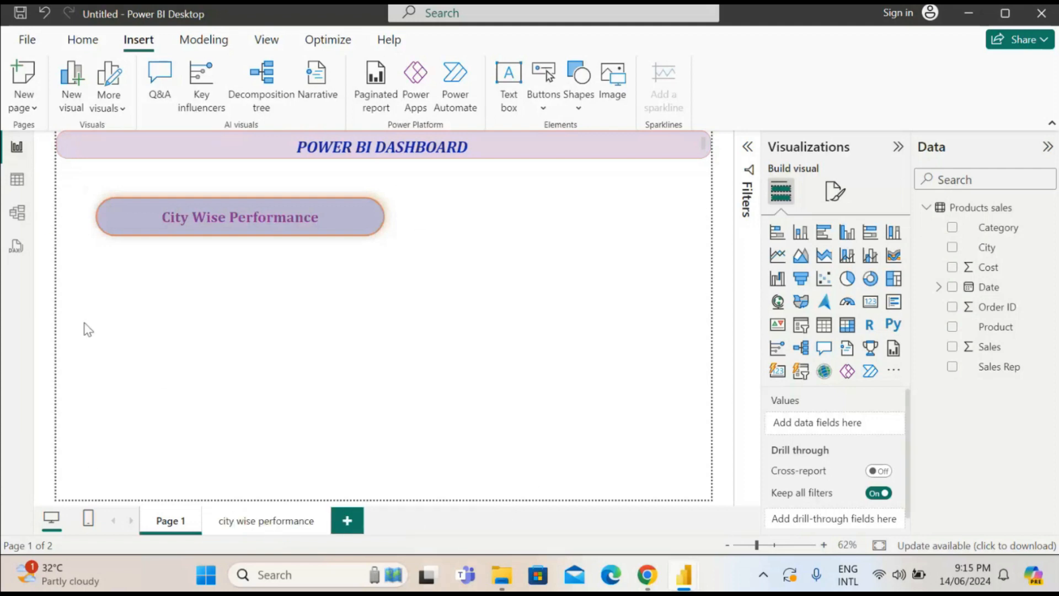
Turn on the City Wise Performance pill's action, set its type to Page navigation and open the destination choices
left_click(283, 246)
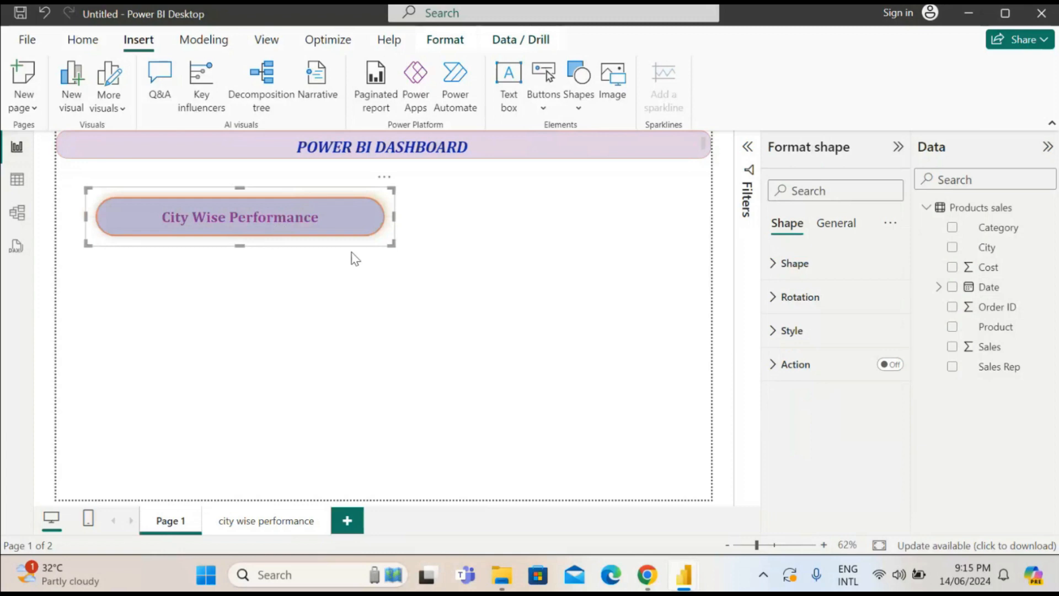
left_click(892, 365)
left_click(779, 366)
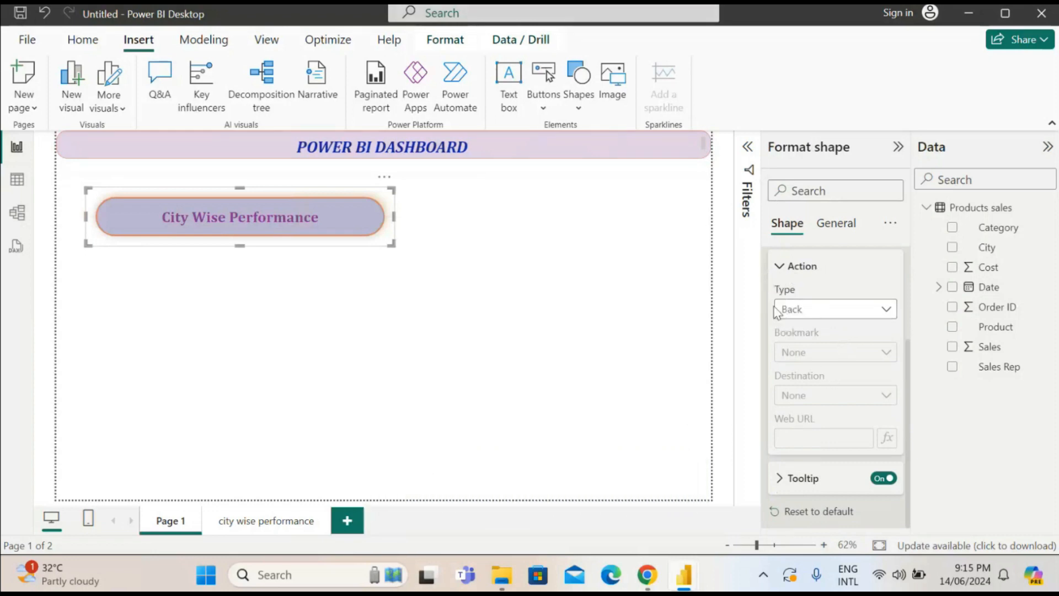
left_click(888, 310)
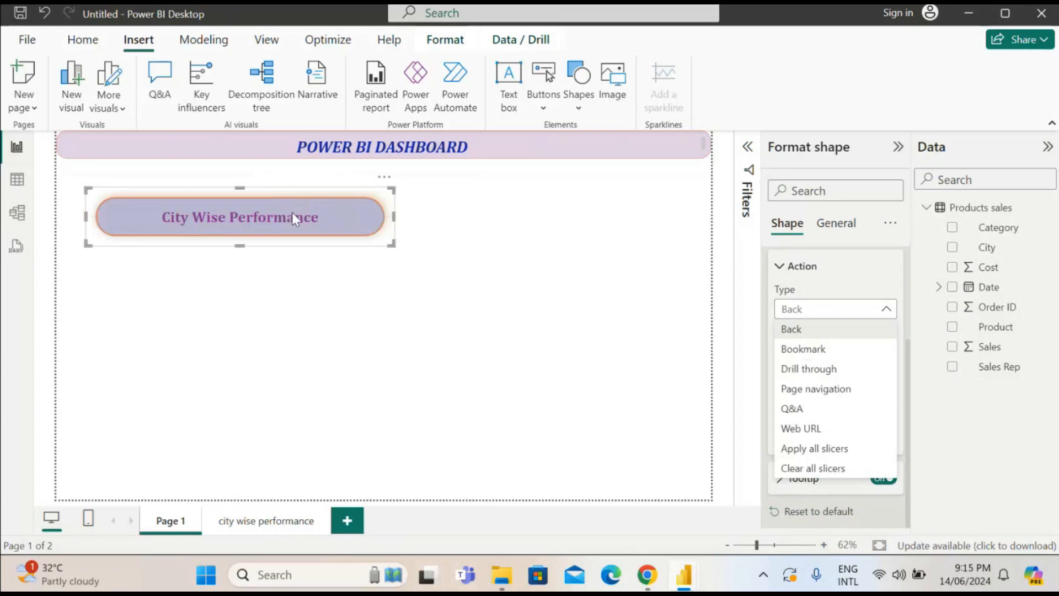
left_click(825, 397)
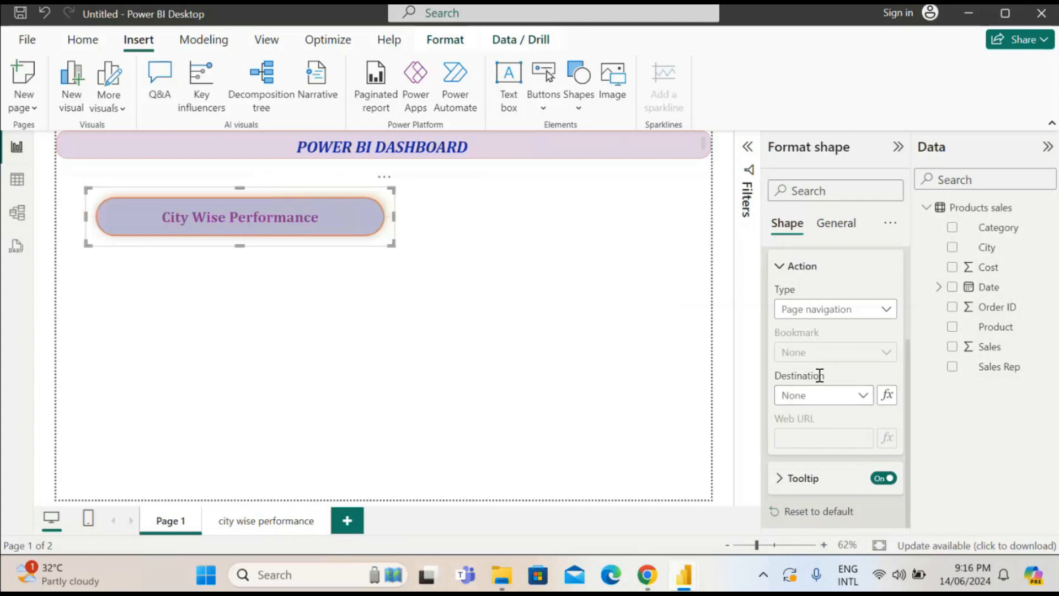
left_click(864, 396)
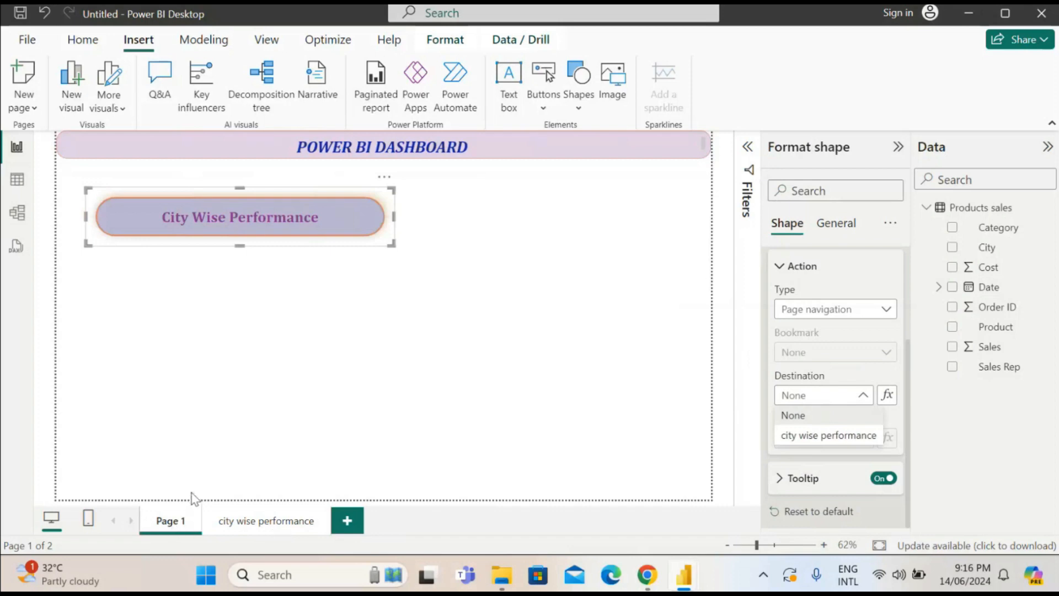
Rename the report page "Page 1" as "Home"
left_click(4, 483)
right_click(168, 528)
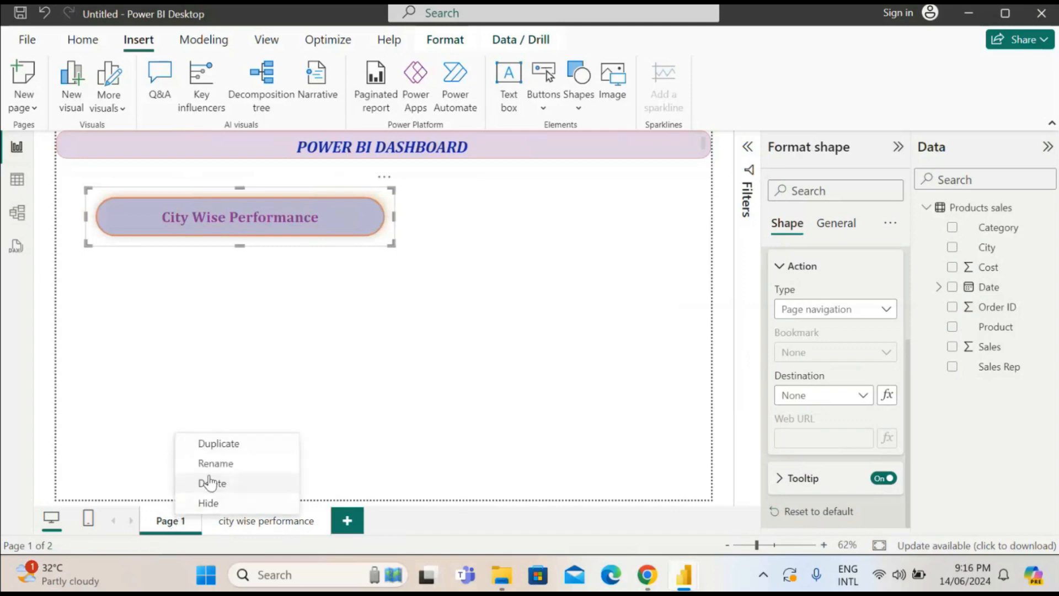
left_click(221, 464)
key("BackSpace")
type("Homw")
key("BackSpace")
type("e")
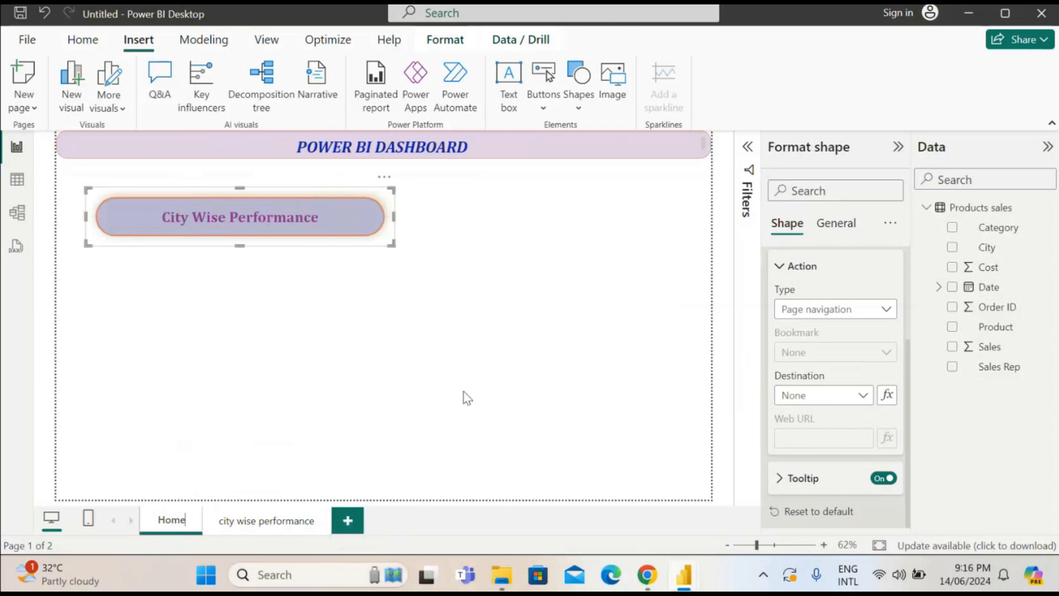
left_click(467, 398)
Set the pill's page navigation destination to "city wise performance" and collapse its Action settings
left_click(314, 217)
left_click(890, 364)
left_click(782, 369)
scroll(825, 353, "down", 3)
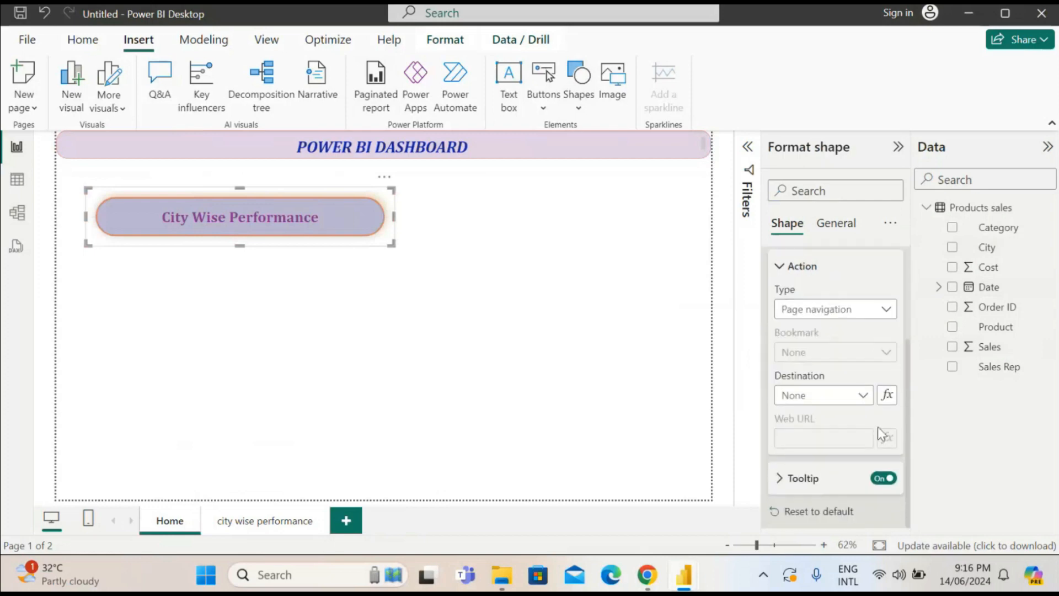
left_click(863, 396)
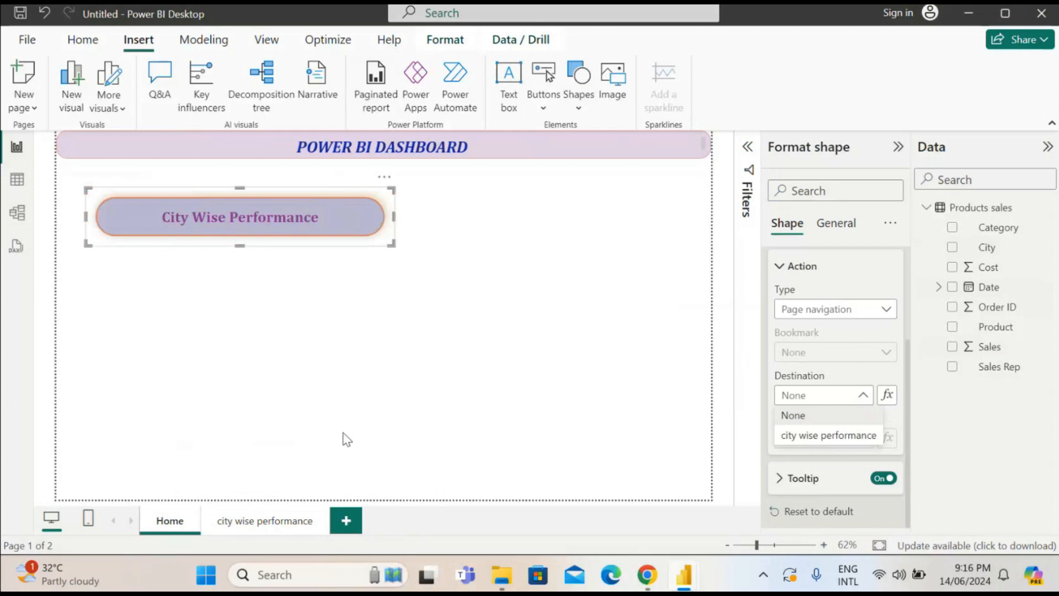
left_click(809, 436)
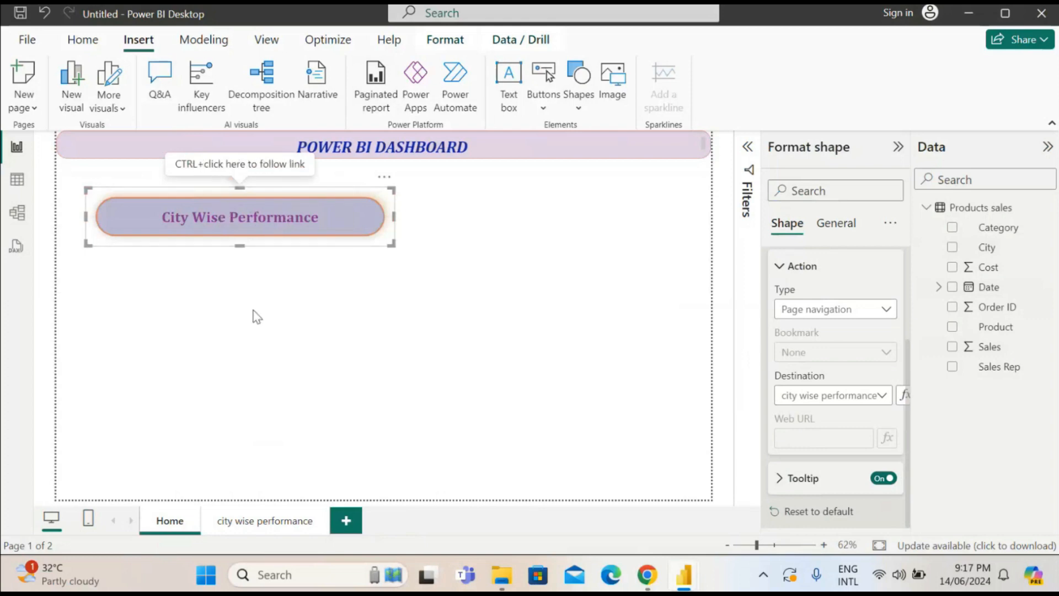
scroll(851, 371, "up", 3)
scroll(822, 383, "down", 3)
left_click(793, 268)
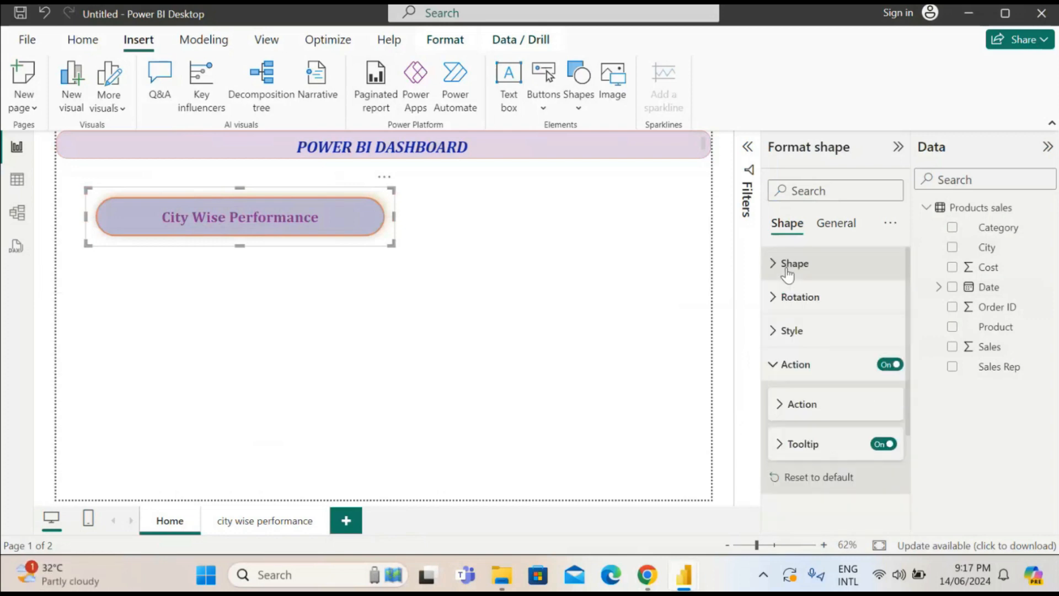
left_click(775, 366)
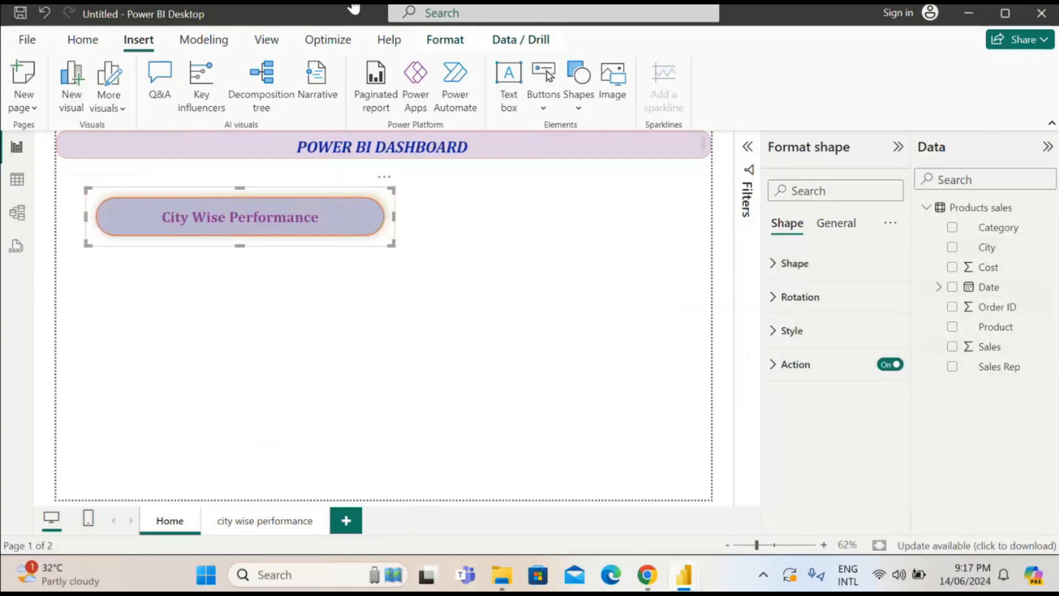
Deselect the pill, test its link to the "city wise performance" page and return to the Home page
left_click(207, 335)
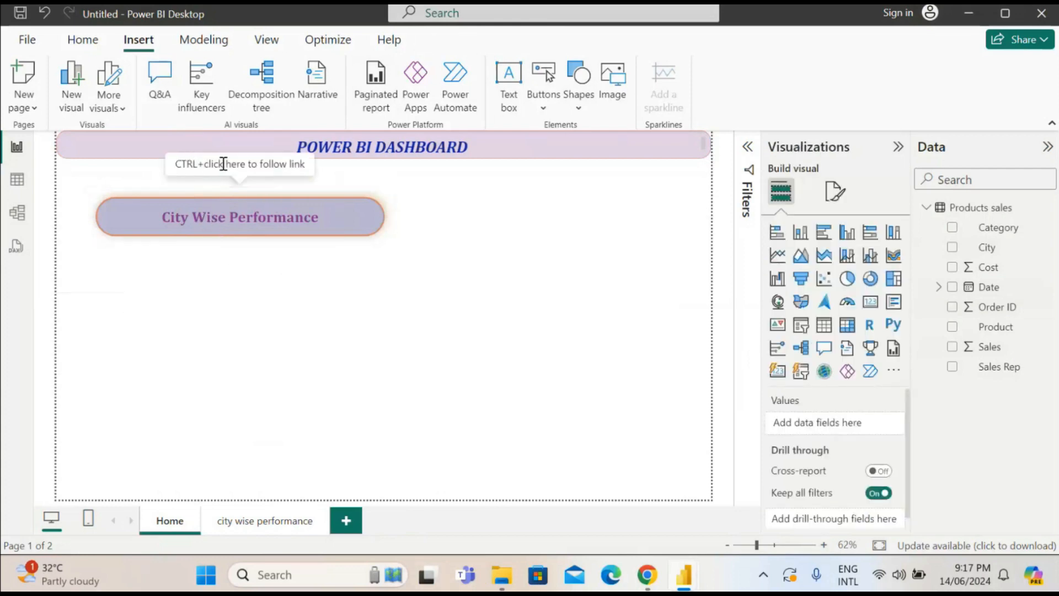
left_click(244, 223, "ctrl")
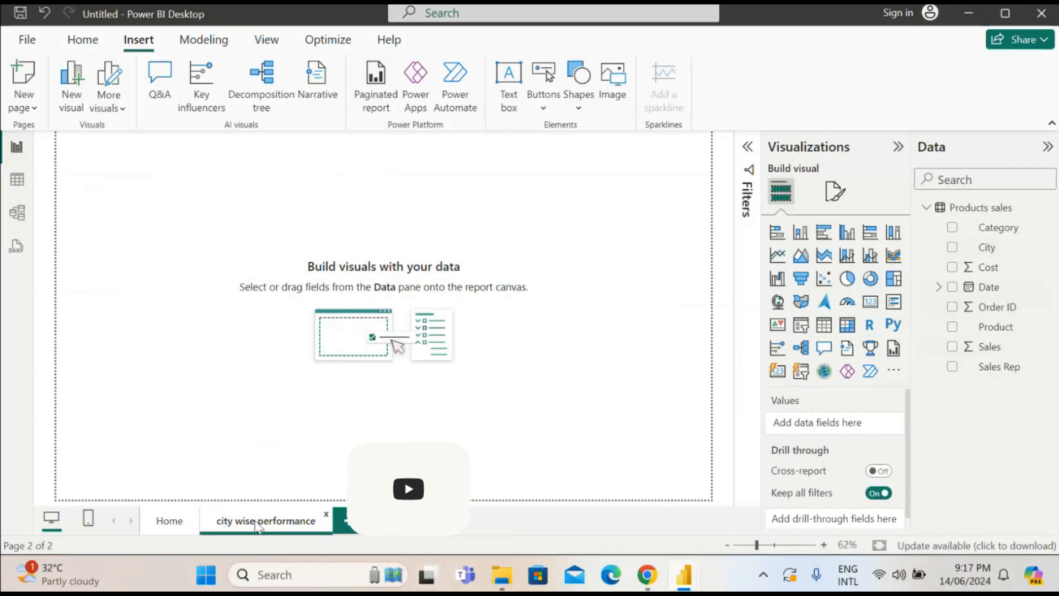
left_click(169, 521)
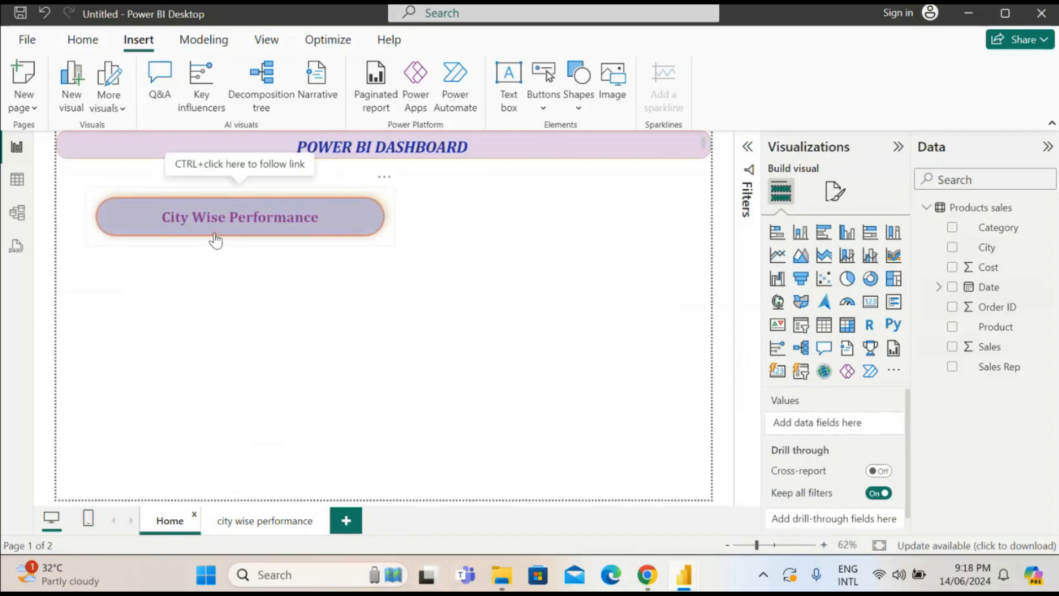
Move the pill slightly down on the Home page and test its link to "city wise performance" twice more
left_click_drag(220, 221, 224, 228)
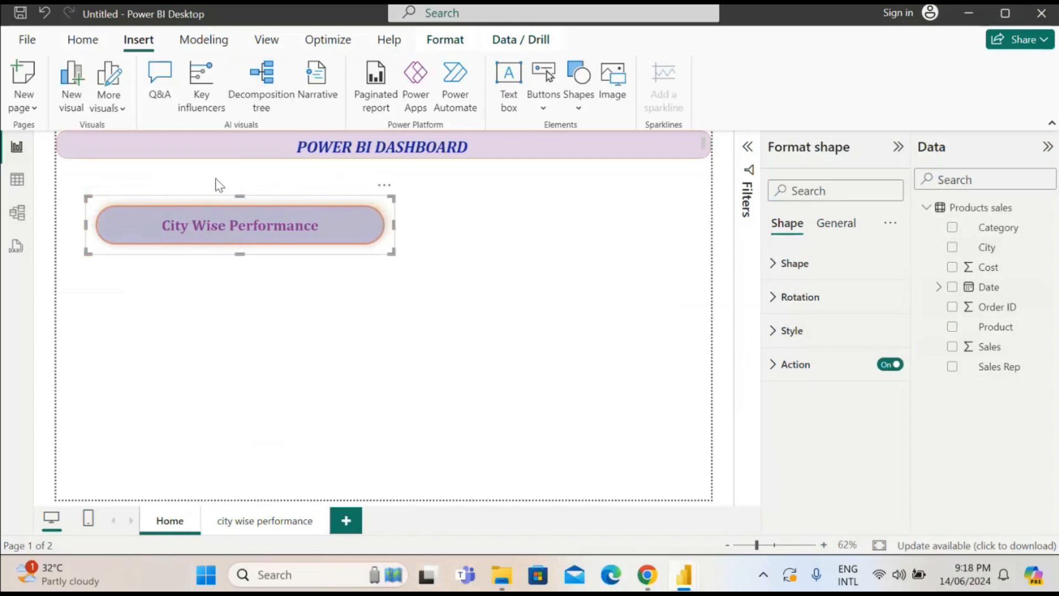
left_click(207, 226, "ctrl")
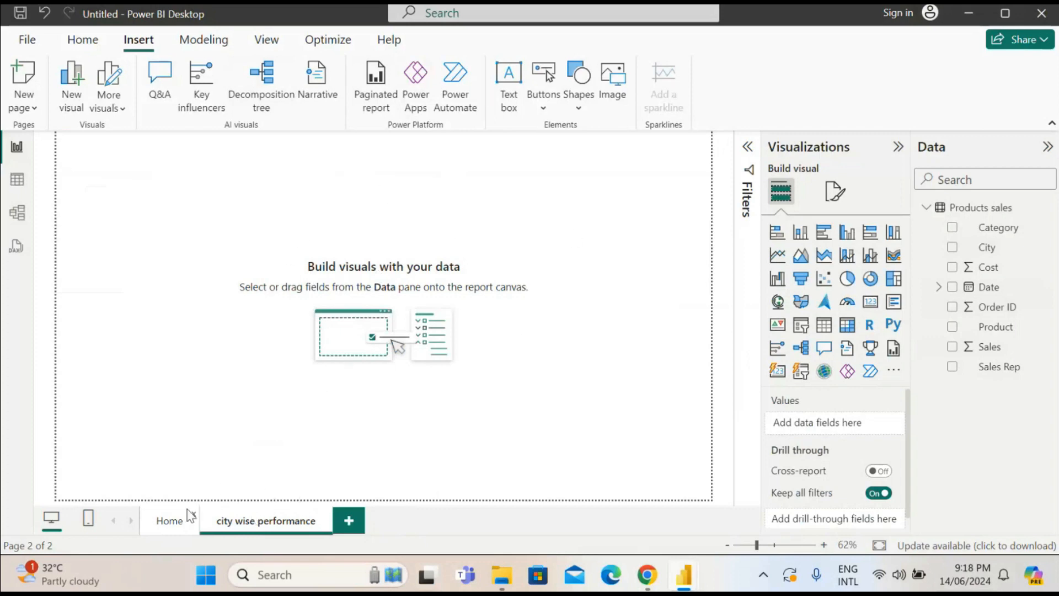
left_click(171, 521)
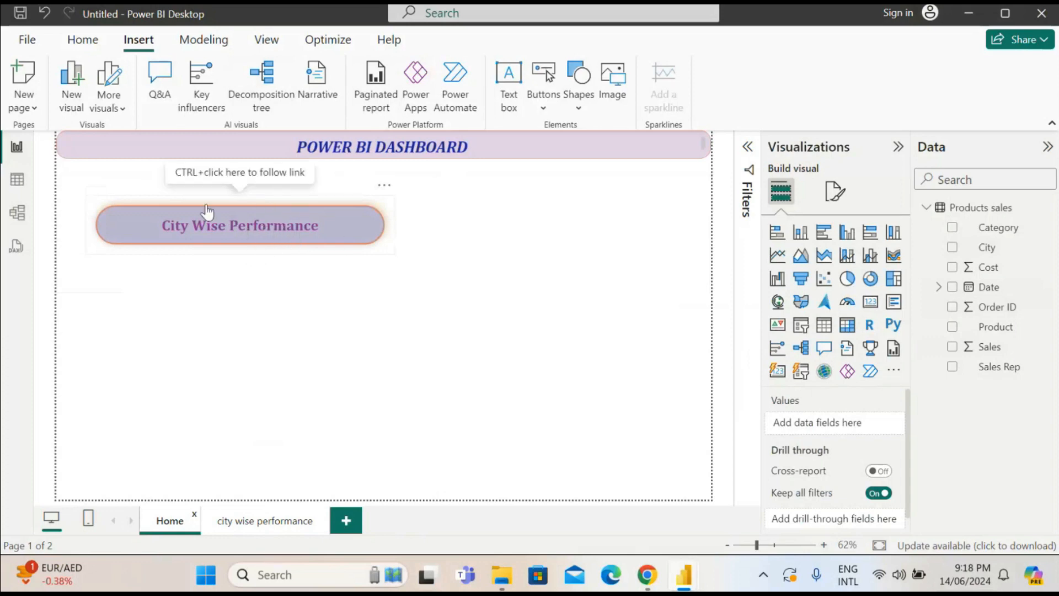
left_click(262, 223, "ctrl")
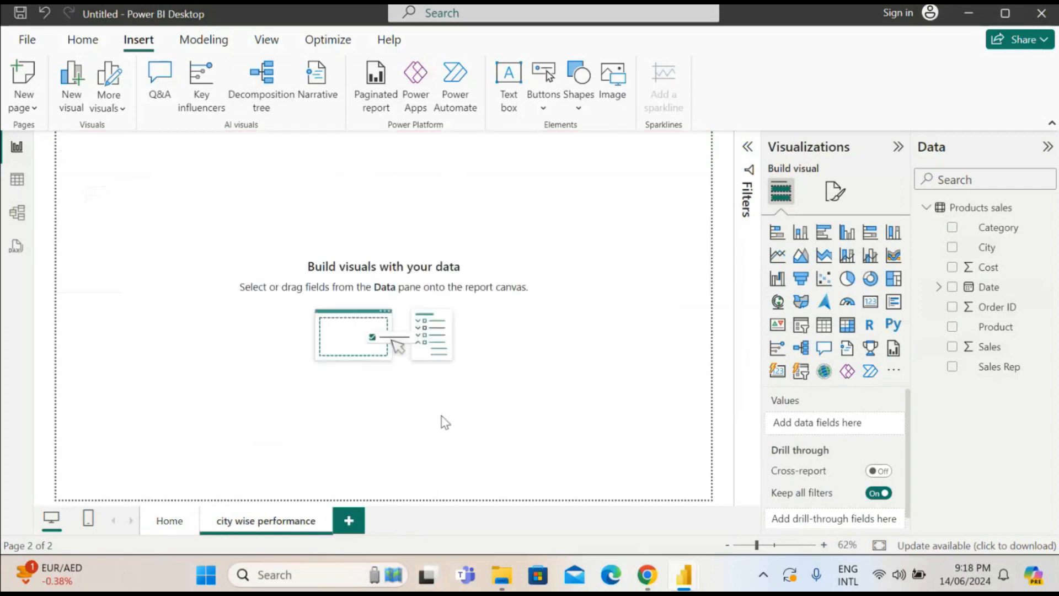